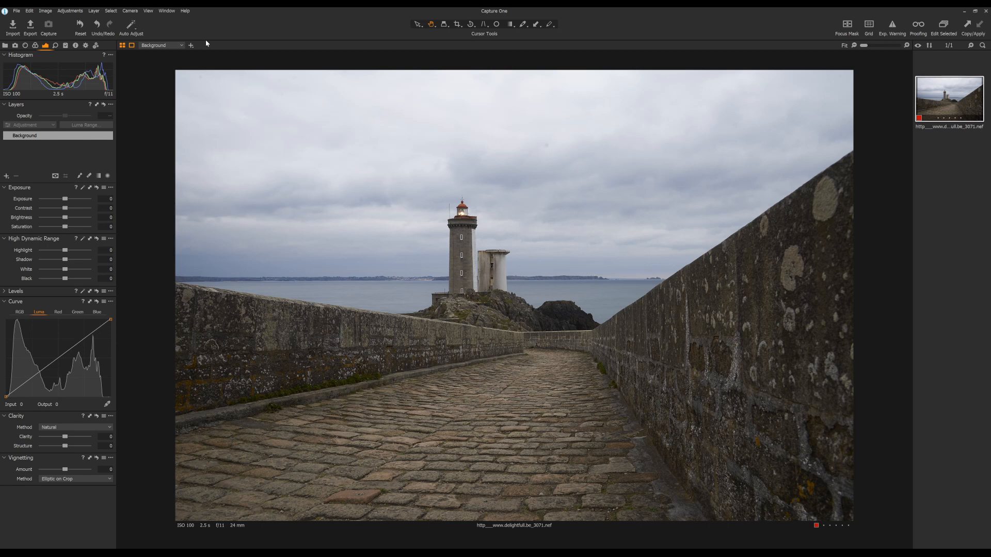
- Crop the photo to about 14.42 x 8.11 in, trimming mainly the sky above the lighthouse and a narrow strip beside the shorter wall
click(456, 26)
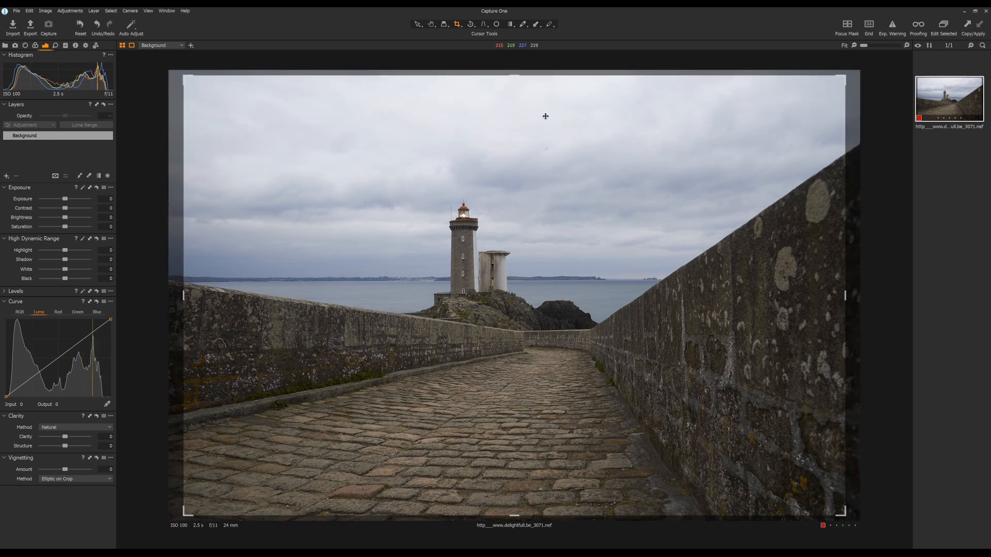
drag(187, 77, 191, 85)
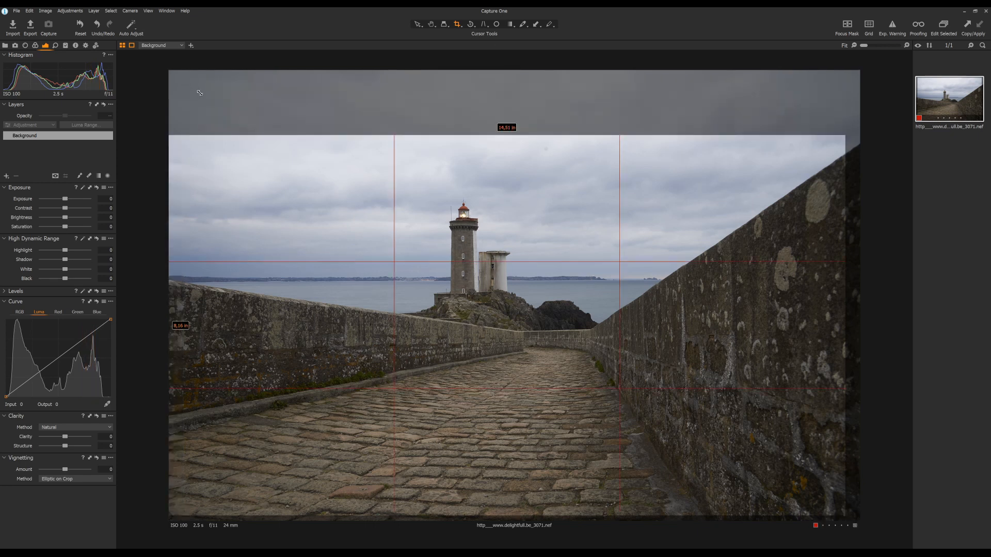
drag(299, 190, 319, 205)
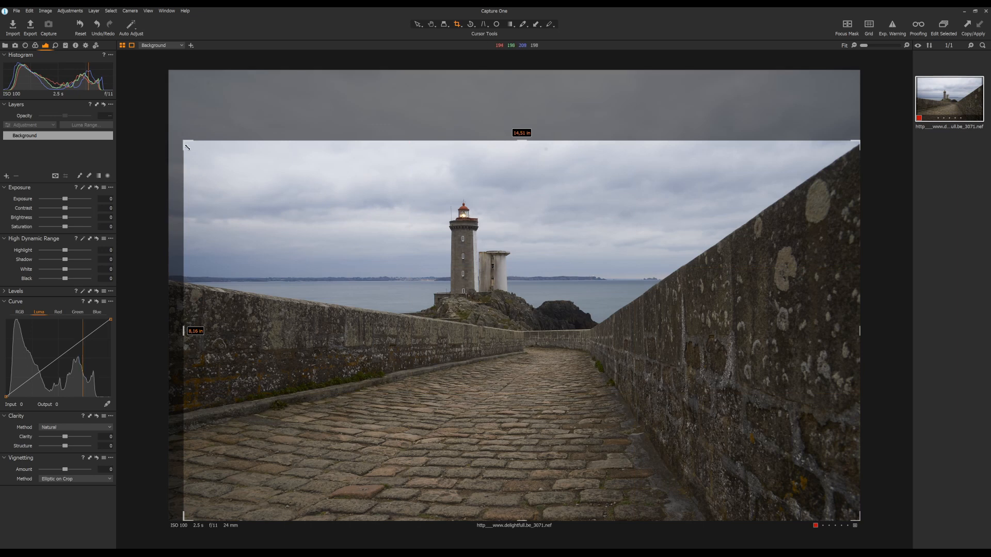
drag(184, 141, 188, 143)
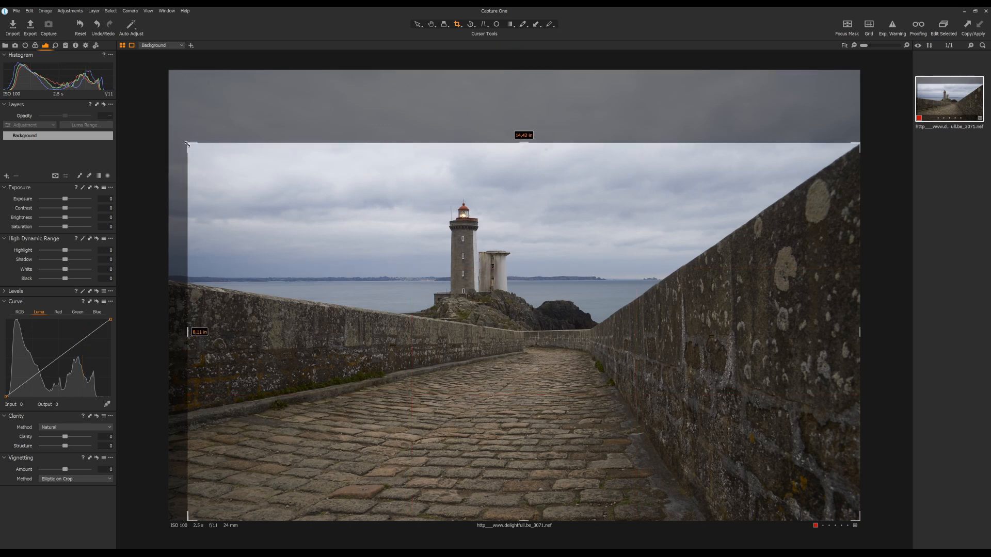
click(430, 24)
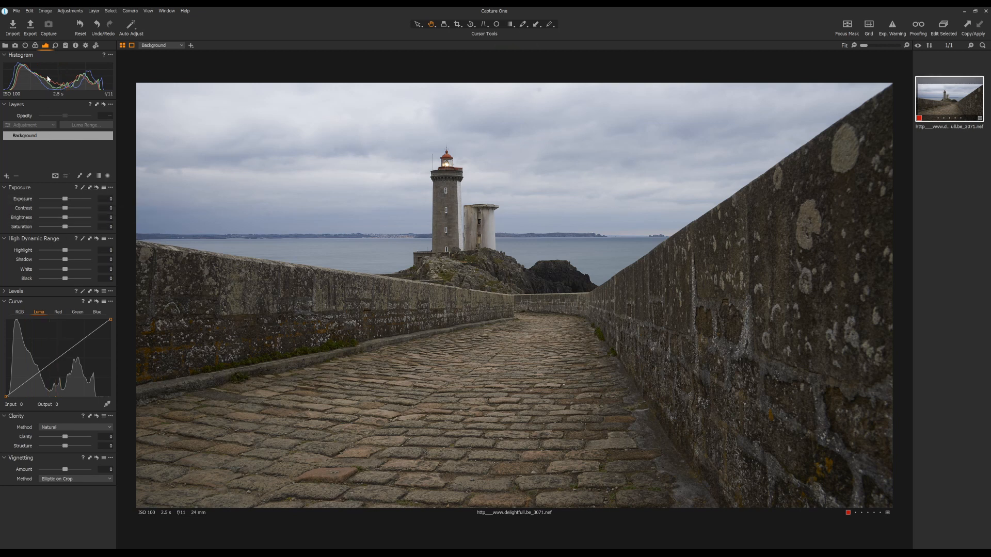
- Set the white balance by sampling the pale tower beside the lighthouse as the neutral reference
click(35, 47)
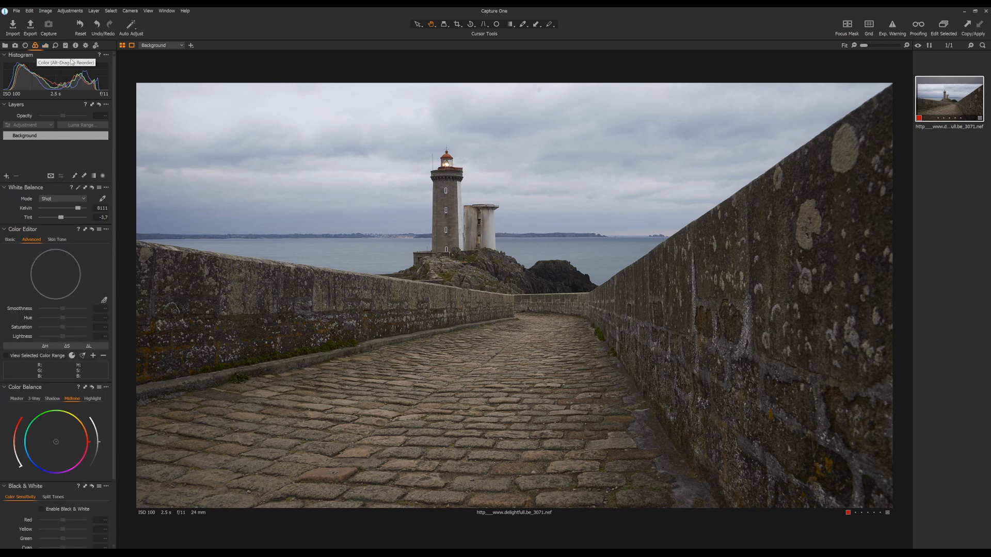
click(103, 199)
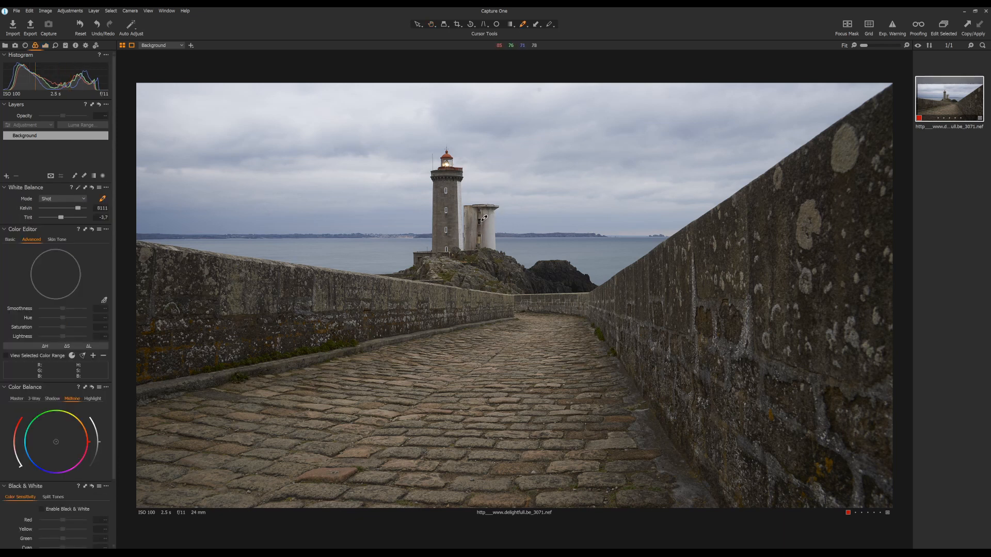
click(476, 211)
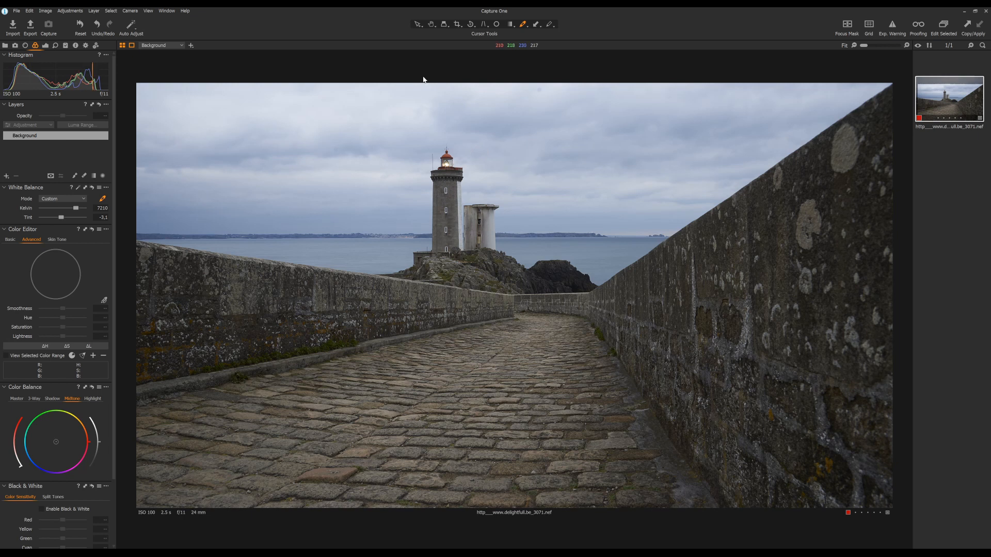
click(431, 26)
- Add a new adjustment layer and draw a nearly horizontal linear gradient mask over the sky, fading out around the horizon
click(6, 177)
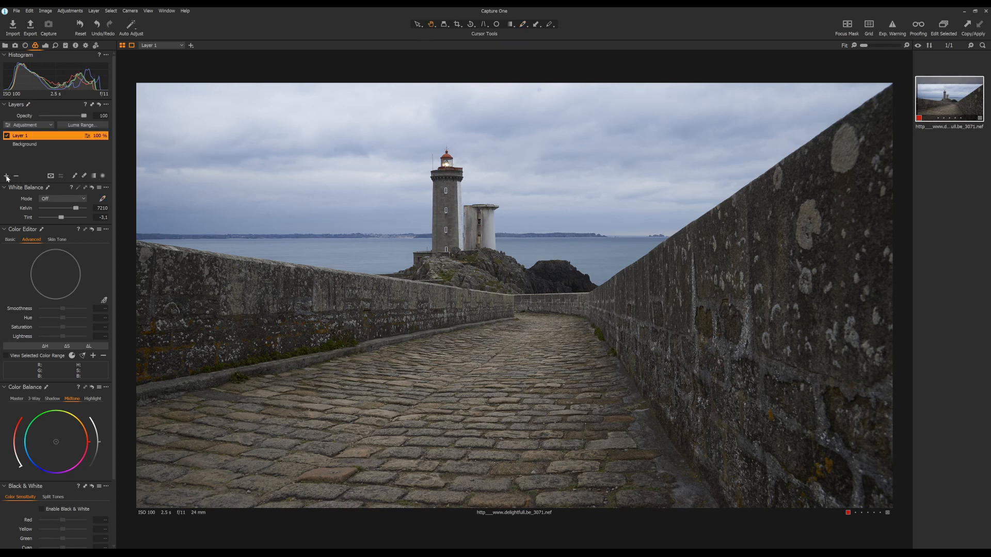
click(94, 175)
drag(506, 199, 505, 295)
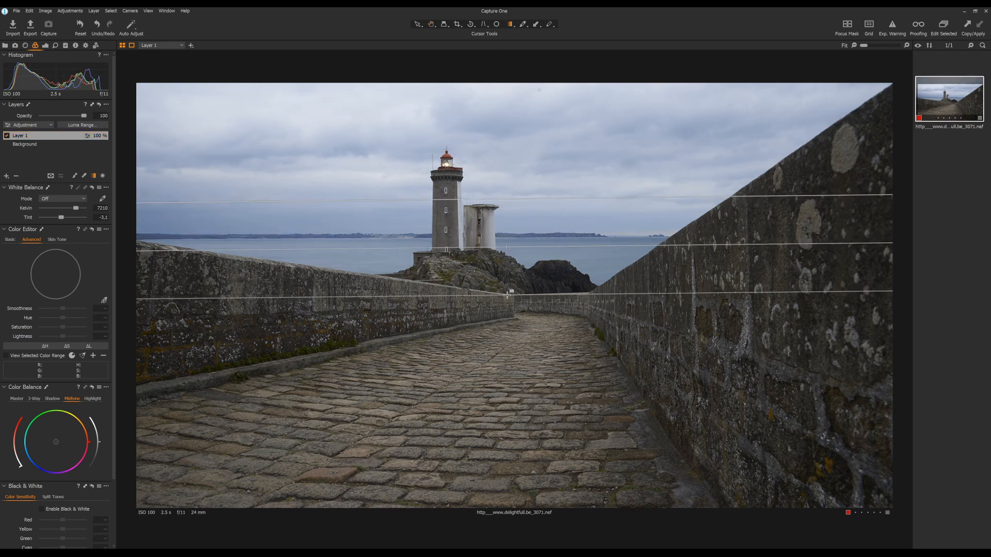
- Darken the sky layer with Highlight and White at -100 and the luma curve's white point lowered to output 192
click(45, 45)
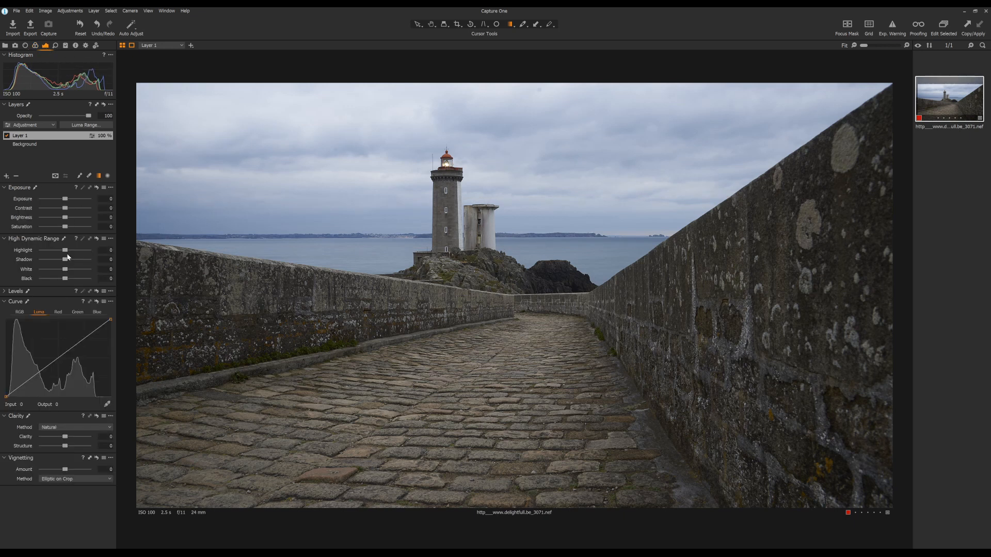
drag(65, 249, 40, 270)
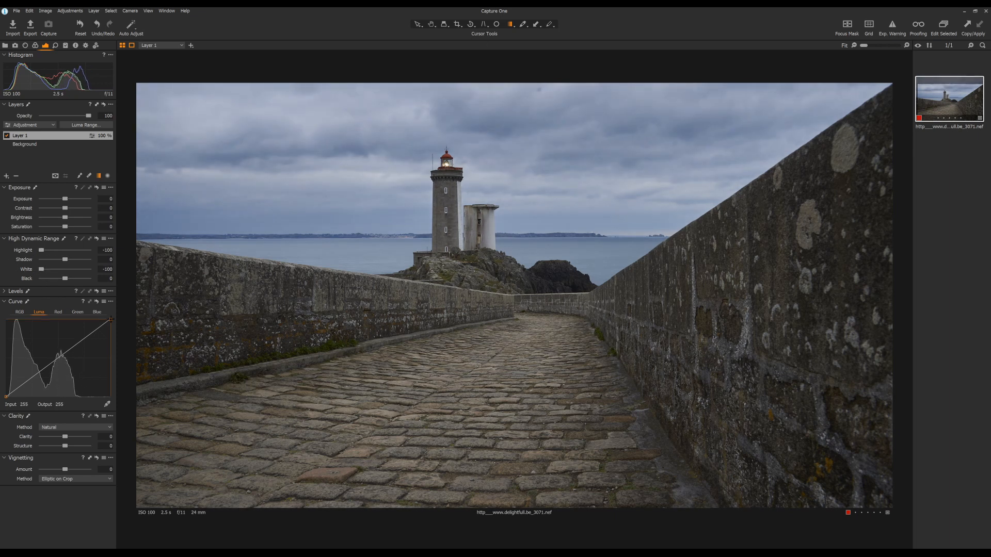
drag(111, 320, 137, 334)
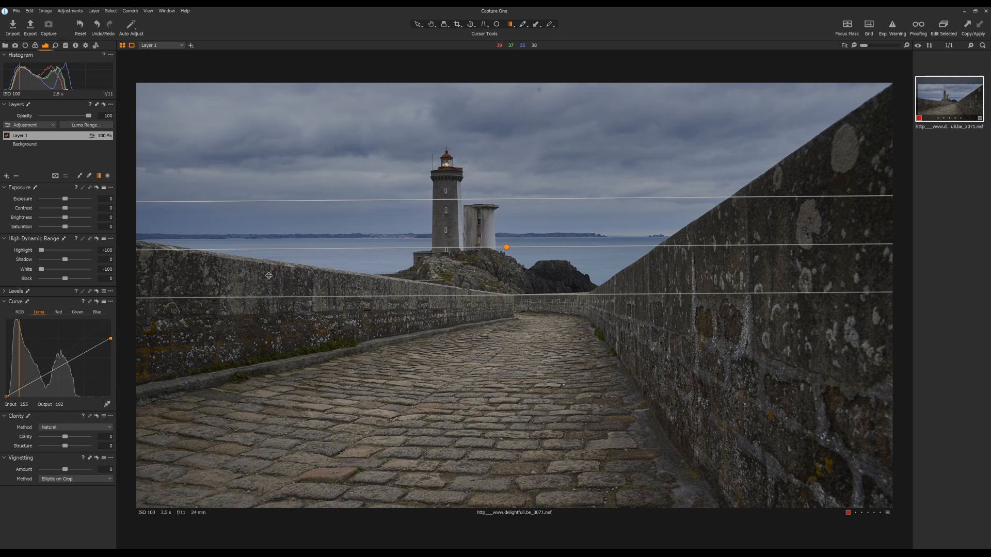
- Restrict the sky mask with a luma range of 157 to 235 and falloff of 54 to 255, checking the mask overlay
key(m)
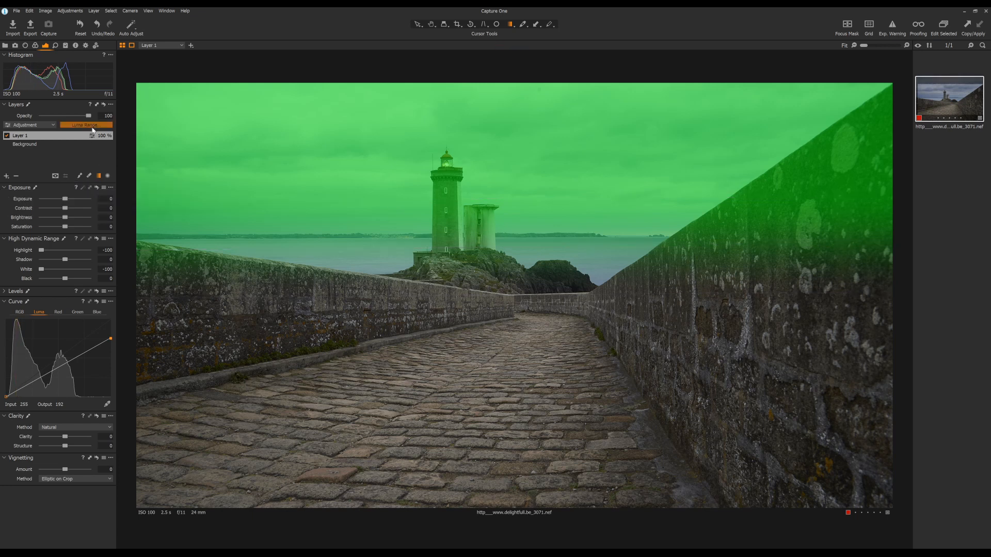
click(86, 125)
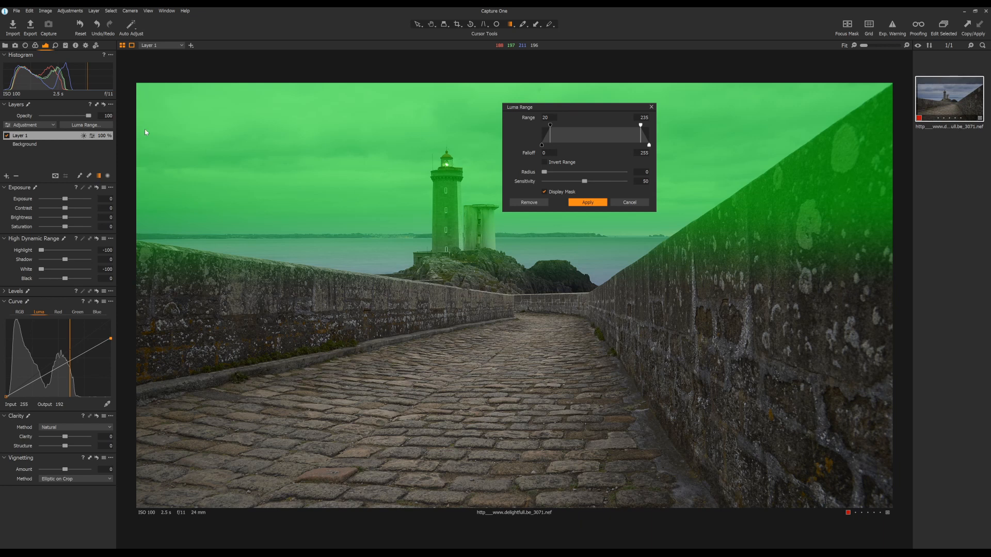
drag(555, 110, 483, 346)
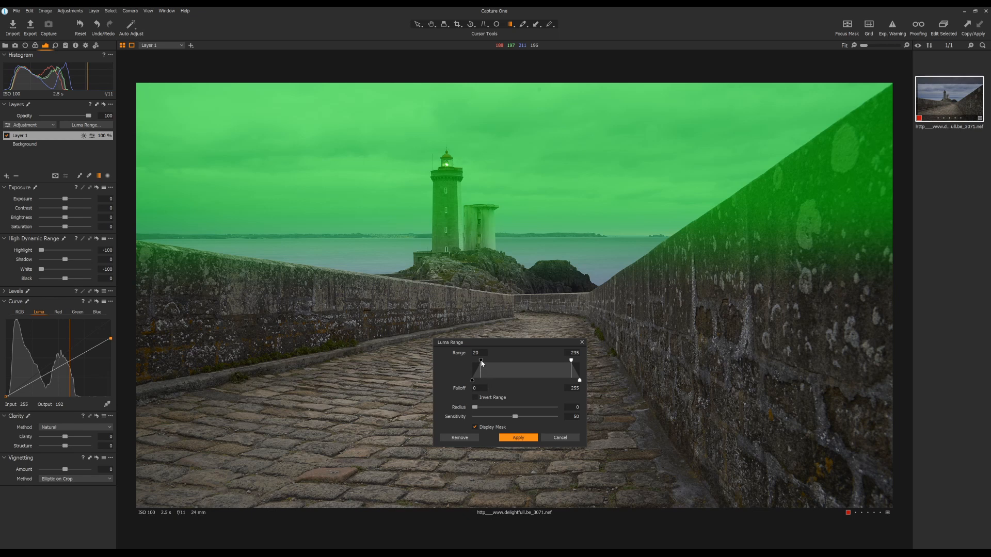
mouse_move(481, 361)
mouse_down()
mouse_move(539, 378)
mouse_move(494, 381)
mouse_up()
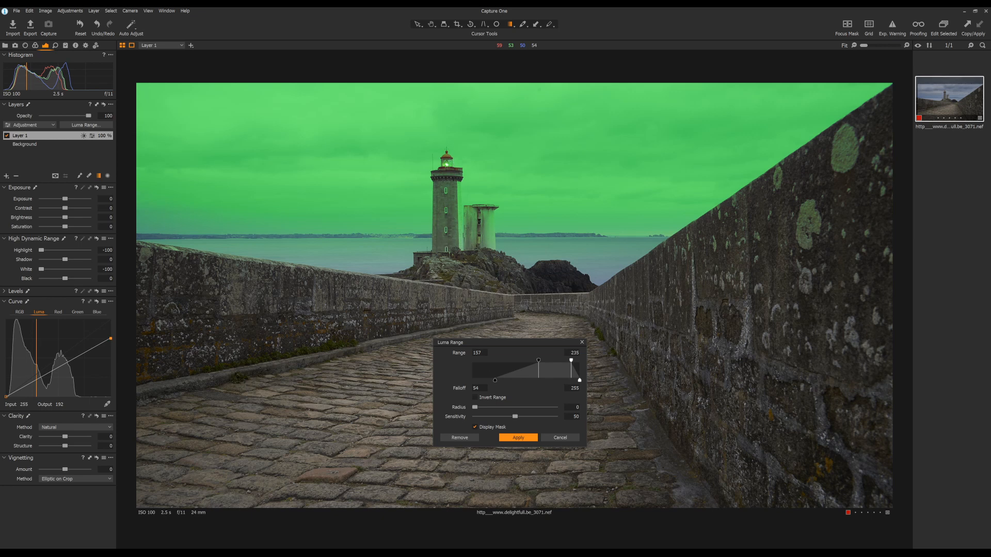
click(481, 427)
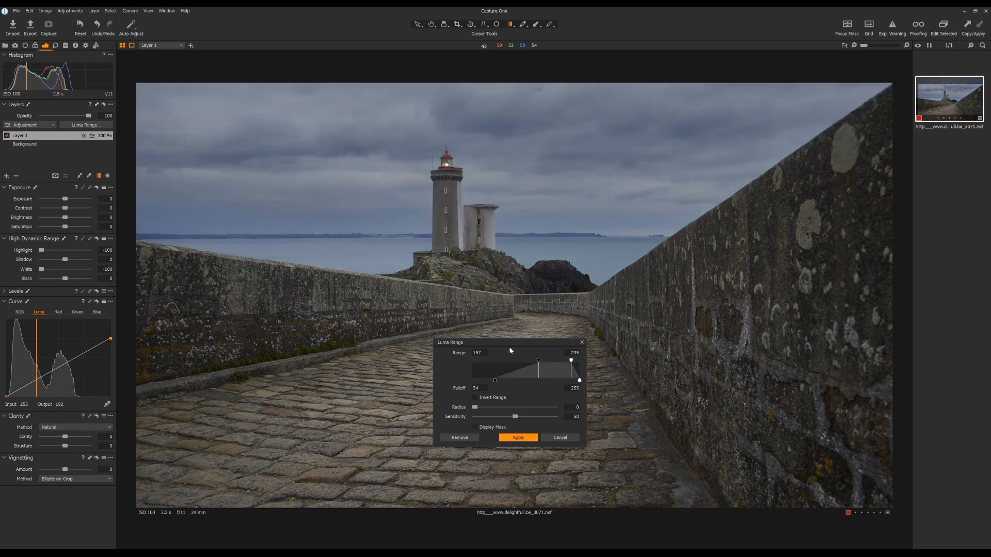
drag(506, 345, 722, 292)
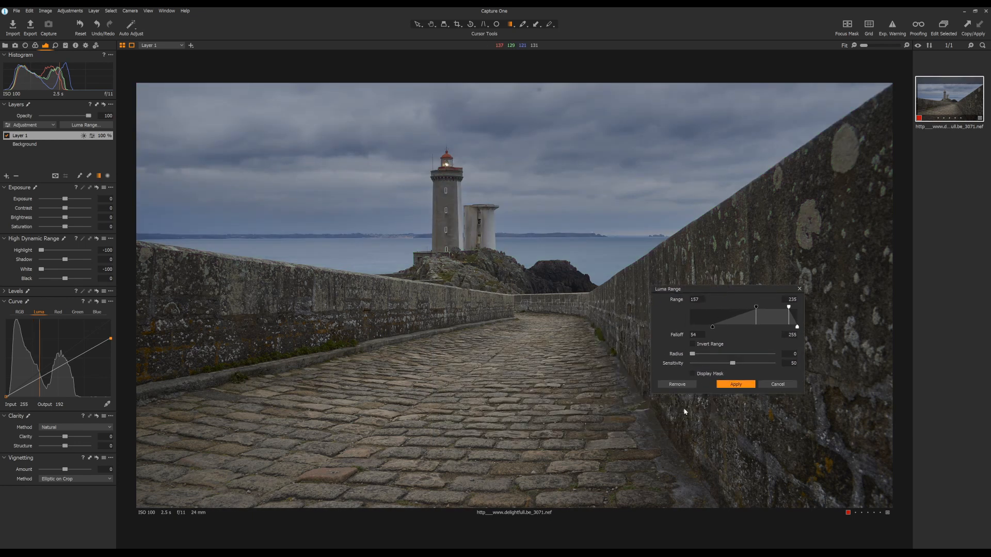
click(736, 385)
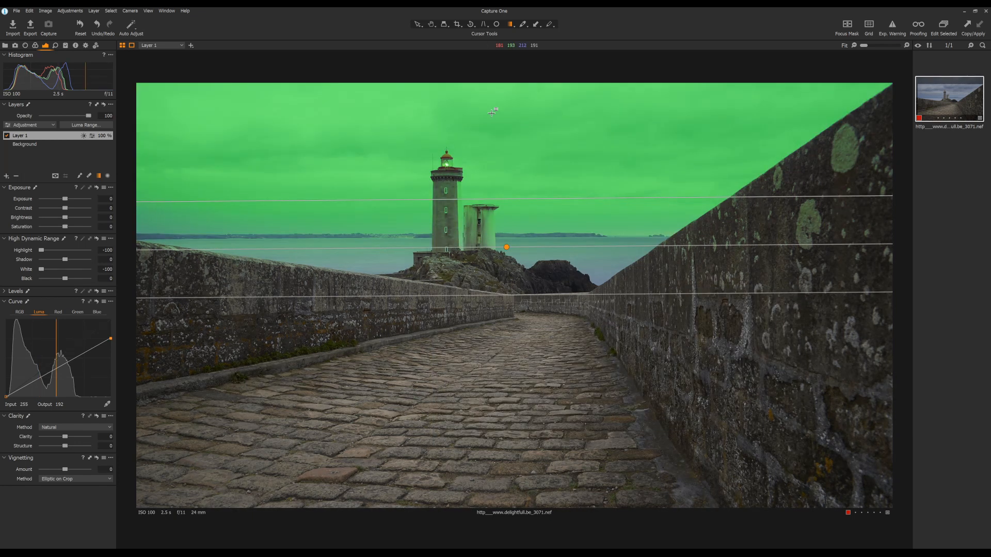
key(m)
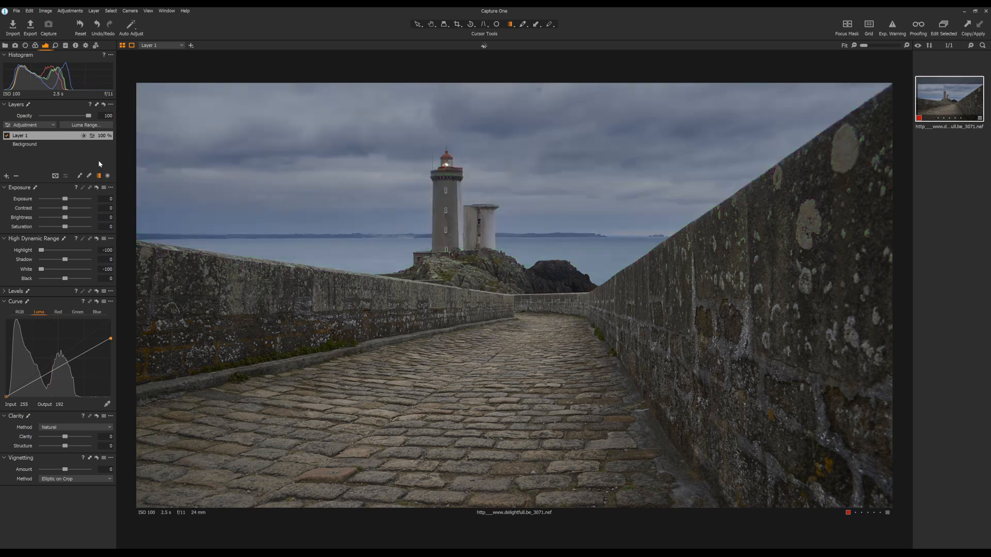
- Compare the photo with and without the sky layer by switching its visibility repeatedly, ending with the layer enabled
click(8, 136)
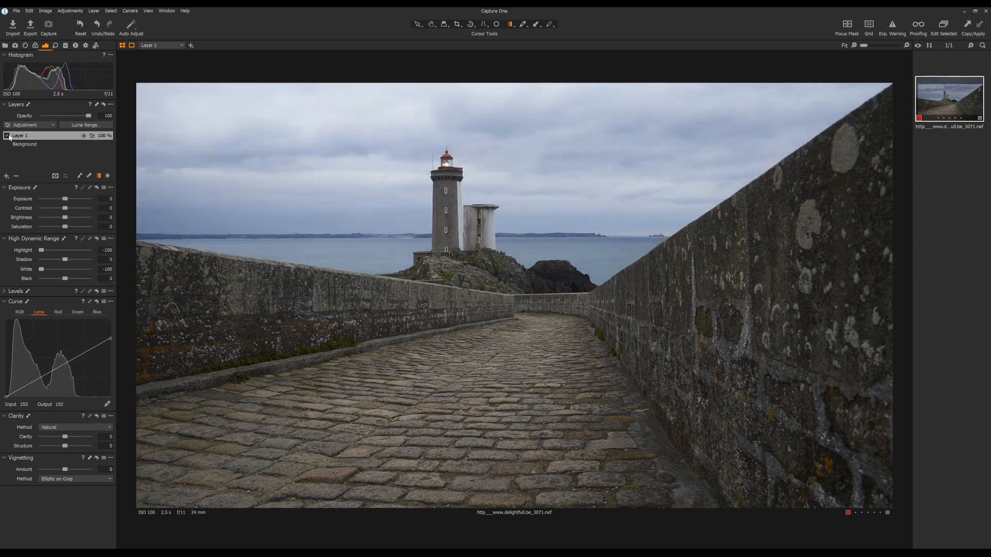
click(8, 136)
click(9, 136)
click(8, 136)
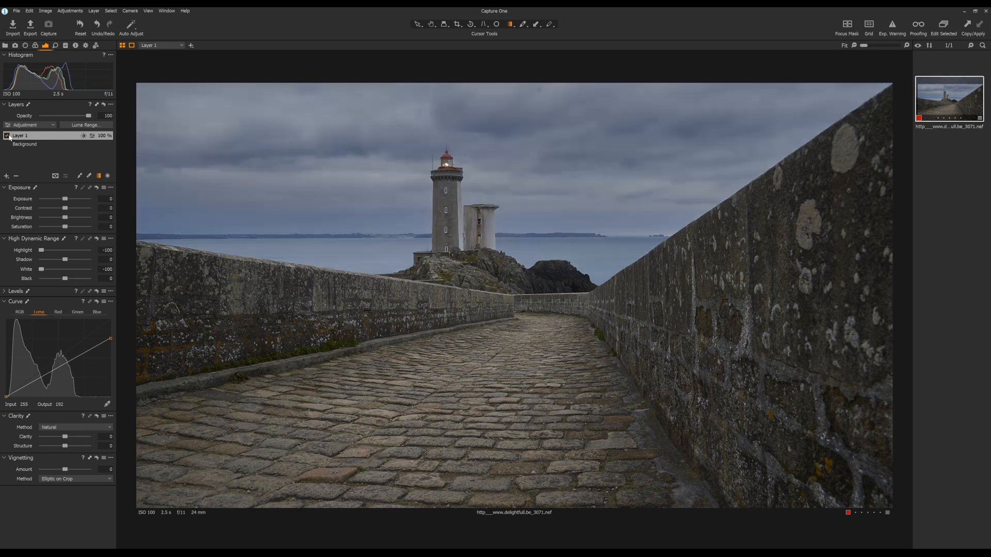
click(9, 137)
click(8, 137)
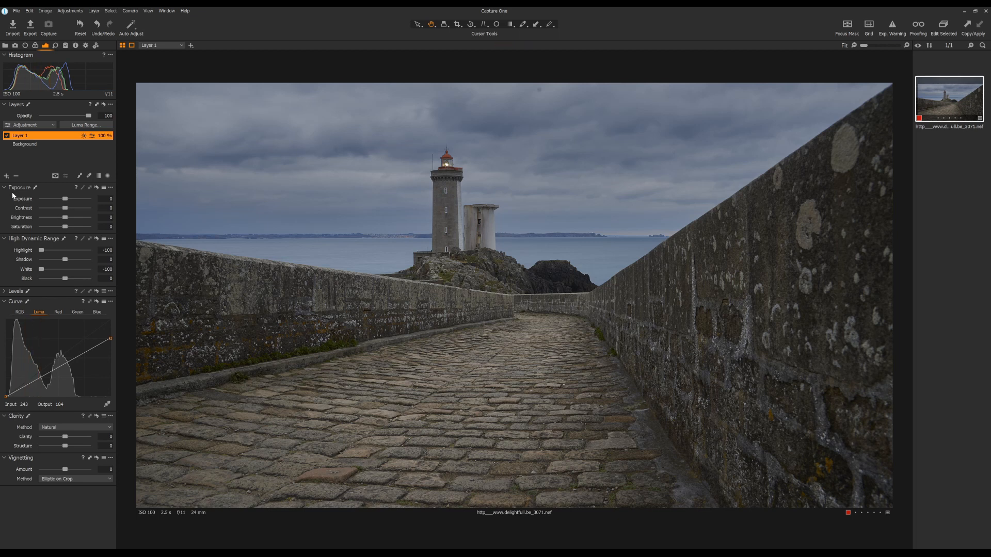
- Add a new empty layer and draw a slightly tilted linear gradient mask over the cobblestone foreground, fading out towards the sea
click(7, 176)
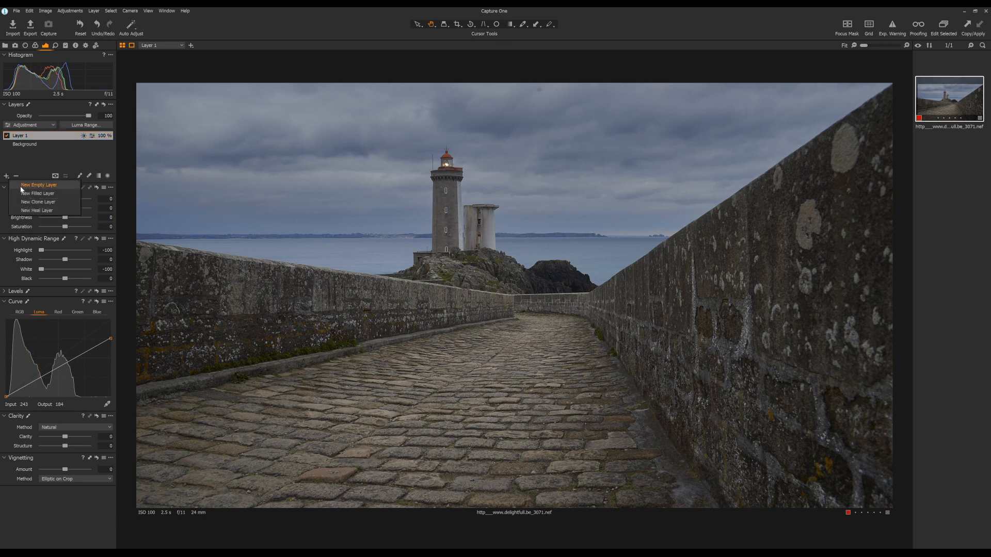
click(22, 187)
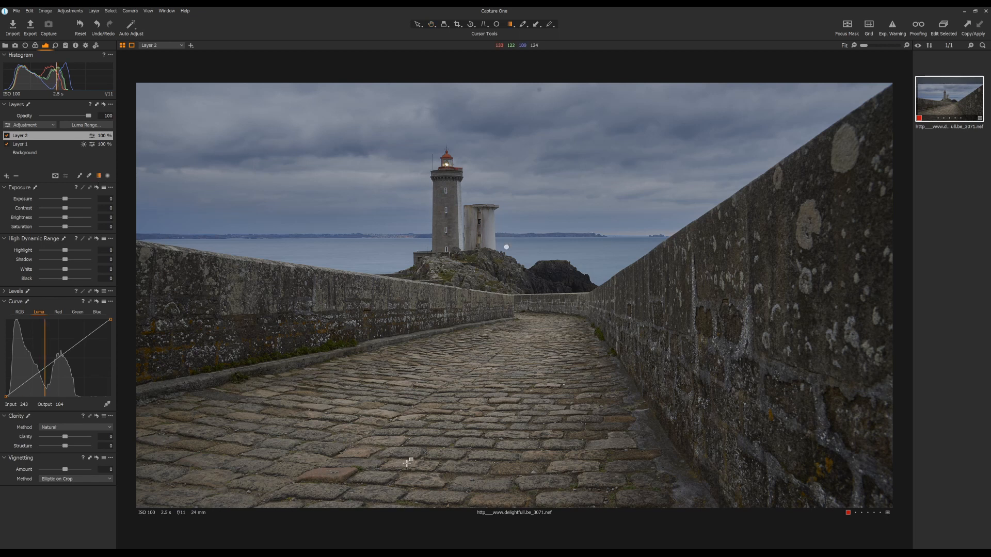
drag(407, 458, 423, 271)
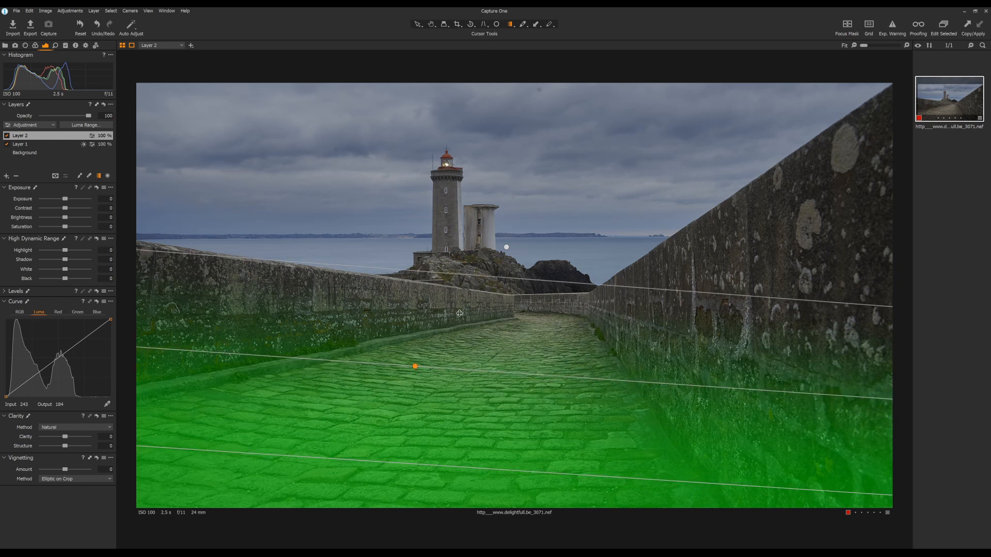
drag(459, 313, 469, 316)
drag(499, 283, 499, 288)
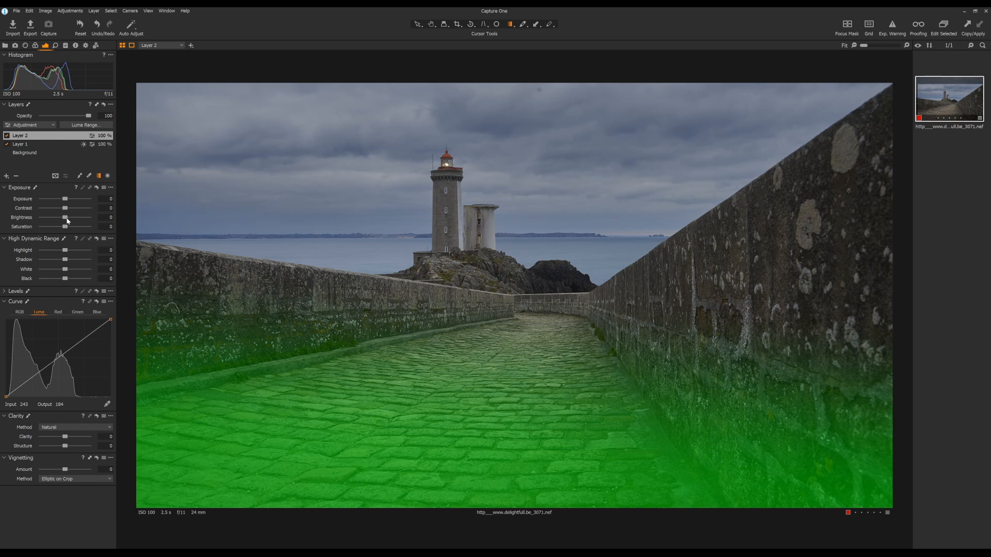
key(m)
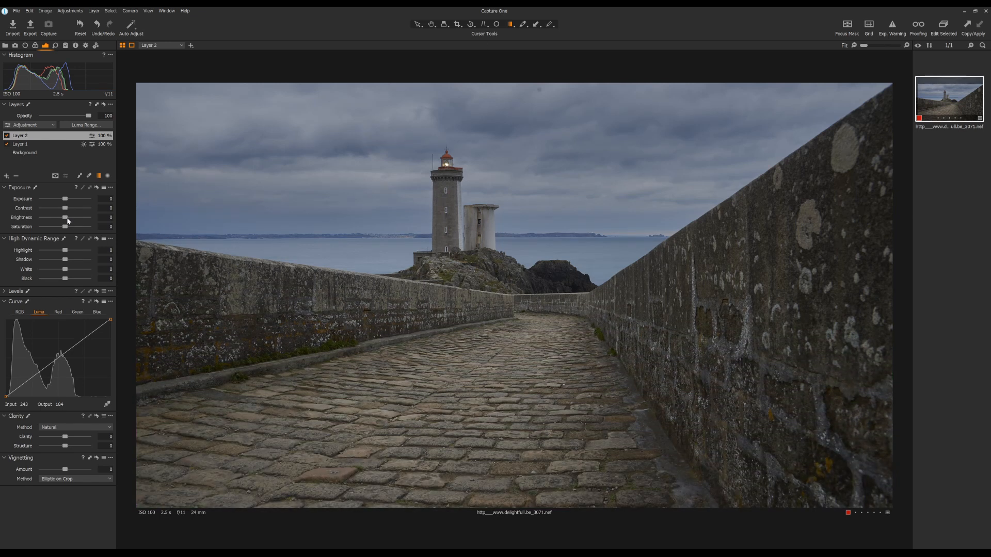
- Darken the foreground layer with Brightness at -21 and the luma curve's white point lowered to output 238
drag(65, 219, 54, 219)
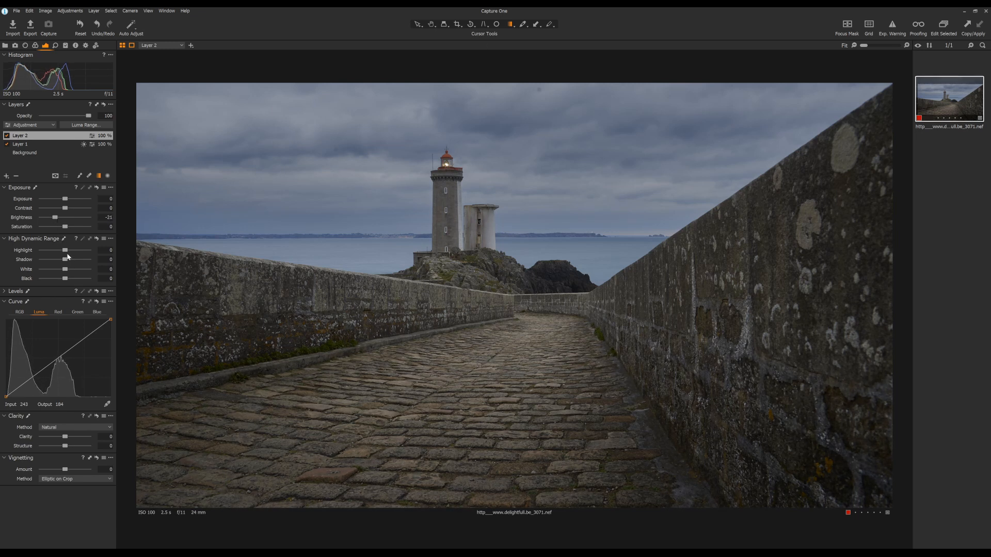
drag(111, 319, 111, 325)
- Add a third adjustment layer and reduce the mask brush's flow slightly while enlarging its size
click(7, 176)
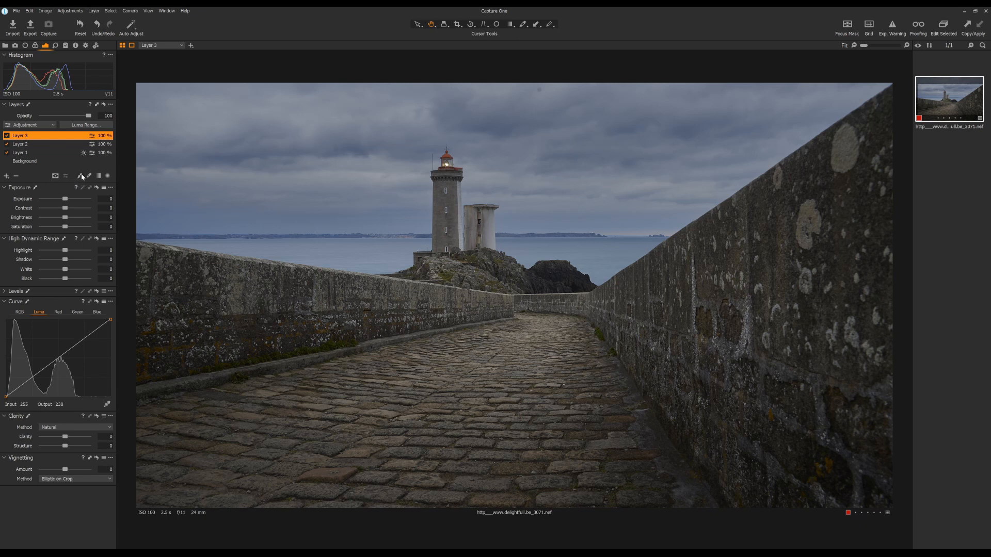
click(66, 176)
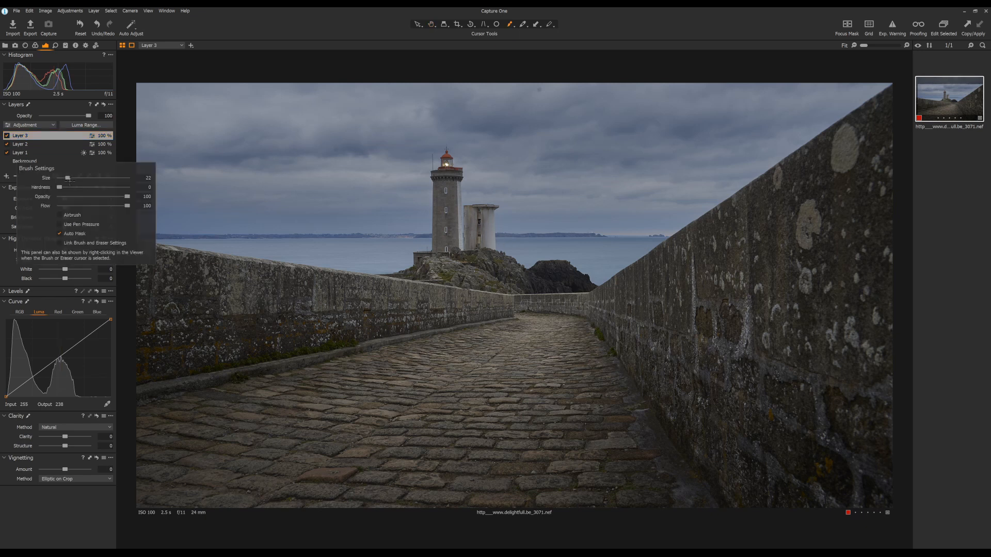
drag(127, 205, 124, 206)
drag(69, 177, 79, 177)
drag(79, 177, 72, 177)
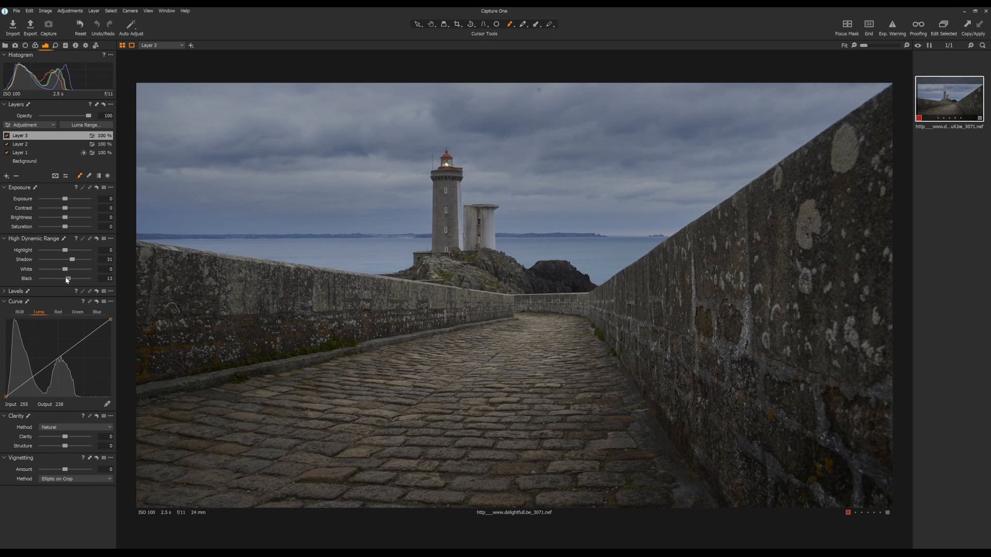
- Set the third layer's Contrast to 10, Shadow to 31, Black to 10, Clarity to 31 and Structure to 20
drag(66, 208, 71, 208)
drag(65, 438, 74, 439)
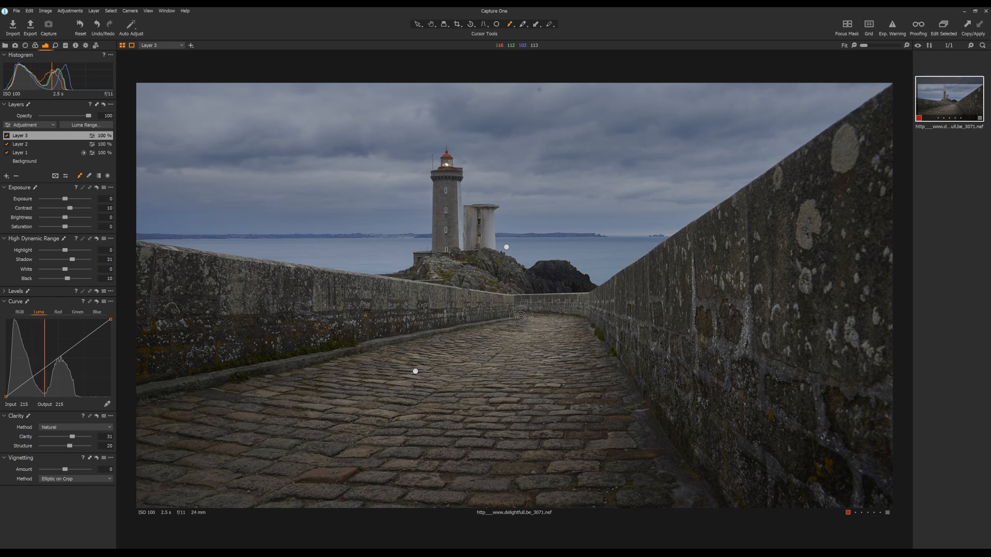
- Brush the third layer's mask over the middle of the cobblestone path, the lighthouse, the adjoining tower and the rocks below them
mouse_move(534, 323)
mouse_down()
mouse_move(535, 373)
mouse_move(553, 359)
mouse_move(549, 316)
mouse_move(590, 341)
mouse_up()
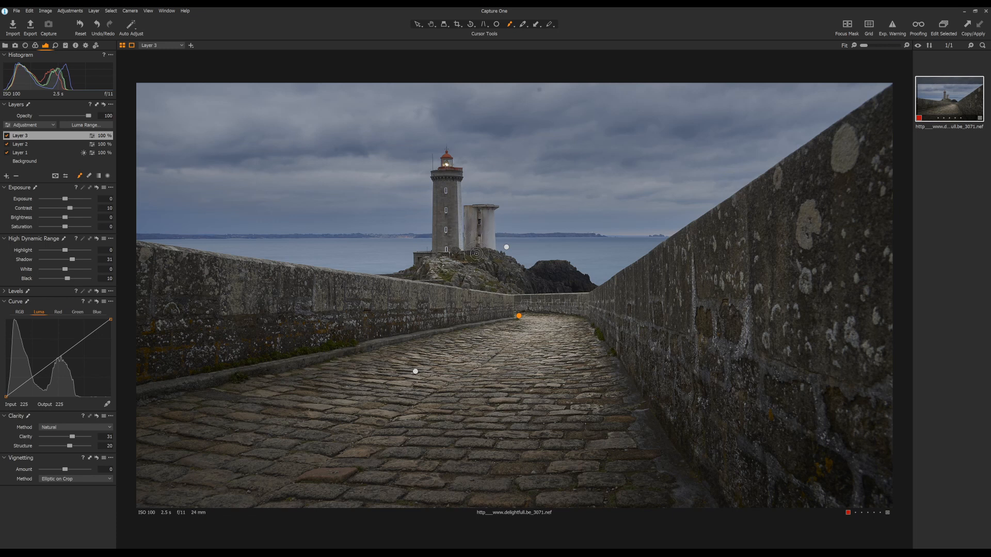
key(m)
mouse_move(477, 216)
mouse_down()
mouse_move(508, 286)
mouse_move(441, 282)
mouse_up()
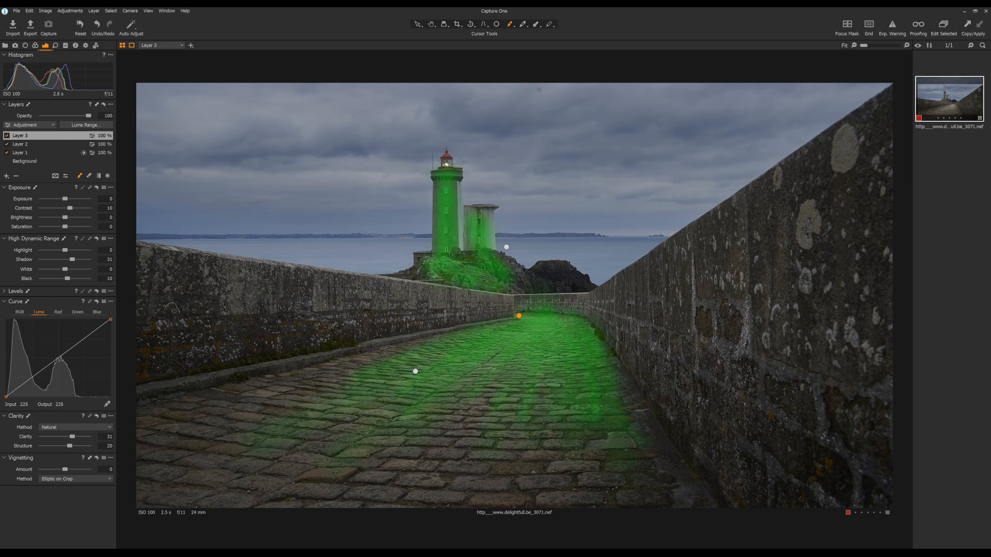
mouse_move(450, 279)
mouse_down()
mouse_move(430, 277)
mouse_move(435, 266)
mouse_move(471, 257)
mouse_up()
key(m)
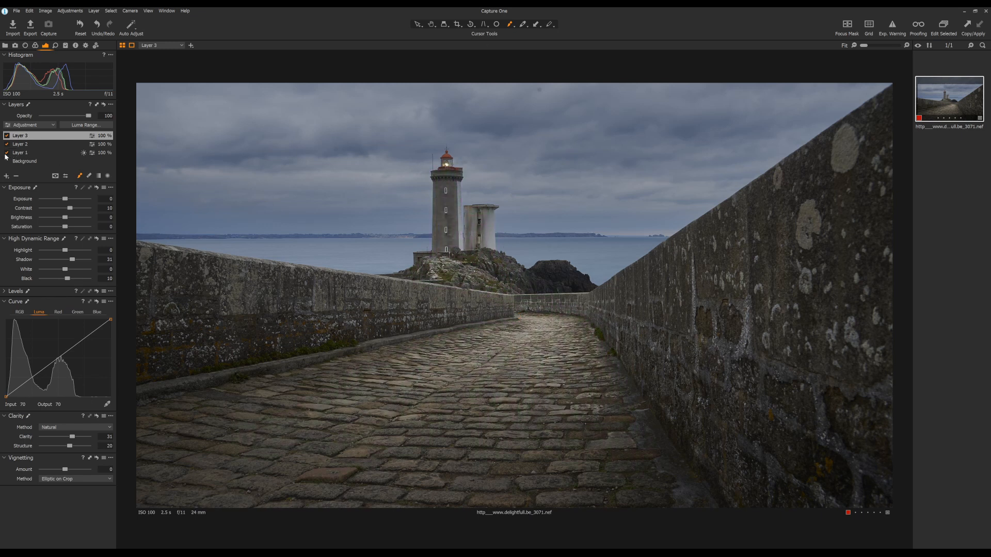
- Compare the photo with the third layer off and on, and lower that layer's opacity to 77
click(6, 136)
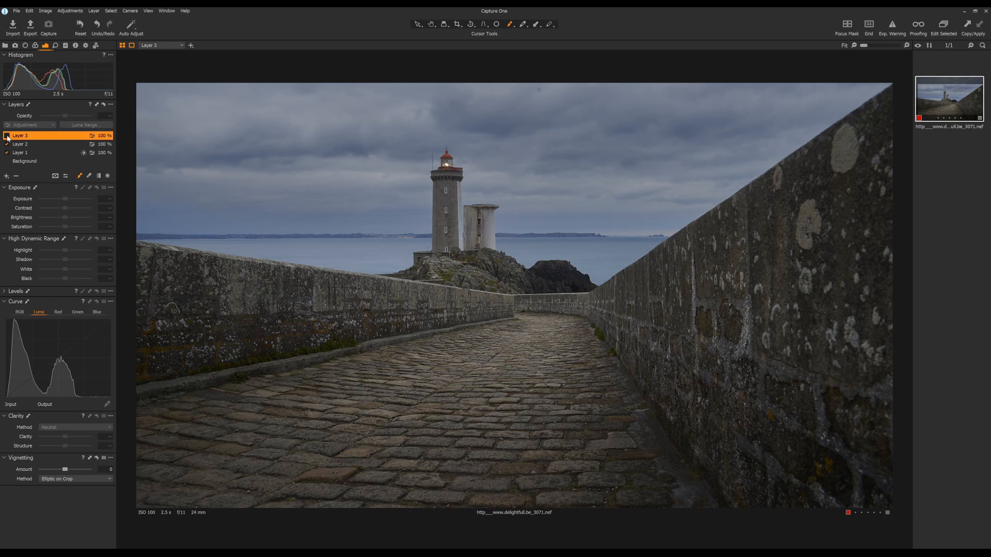
click(7, 136)
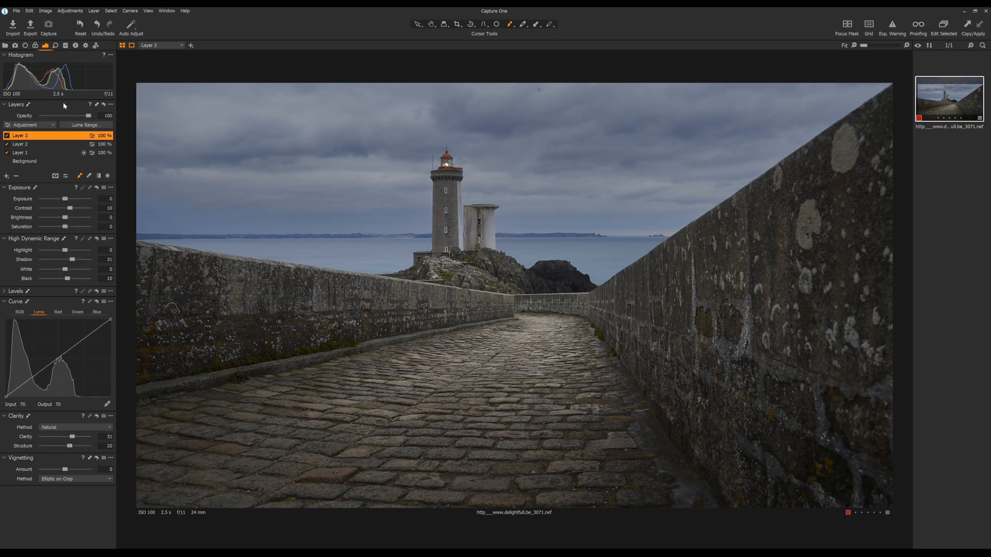
click(6, 135)
click(7, 137)
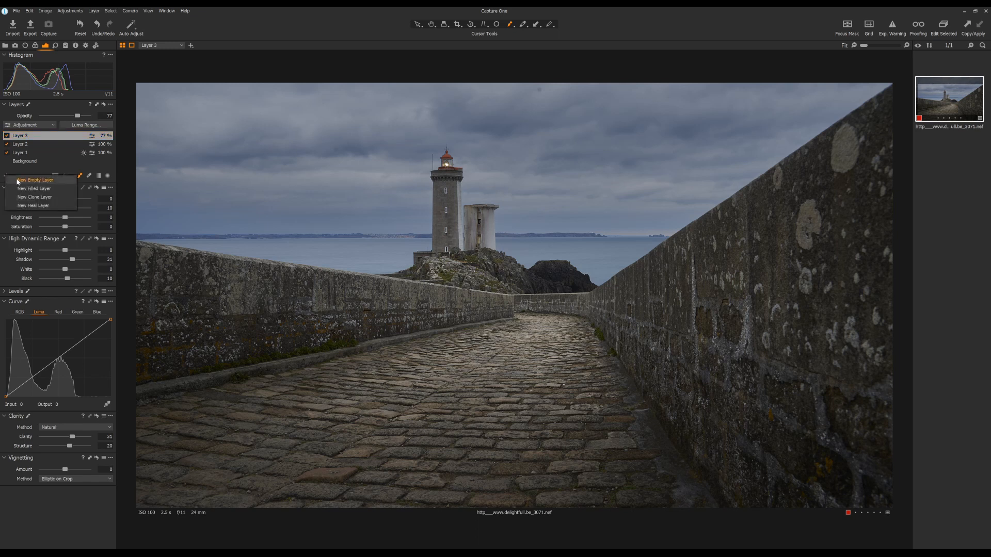
- Add a fourth empty adjustment layer and brush its mask over the dark rocks at the end of the path
click(17, 181)
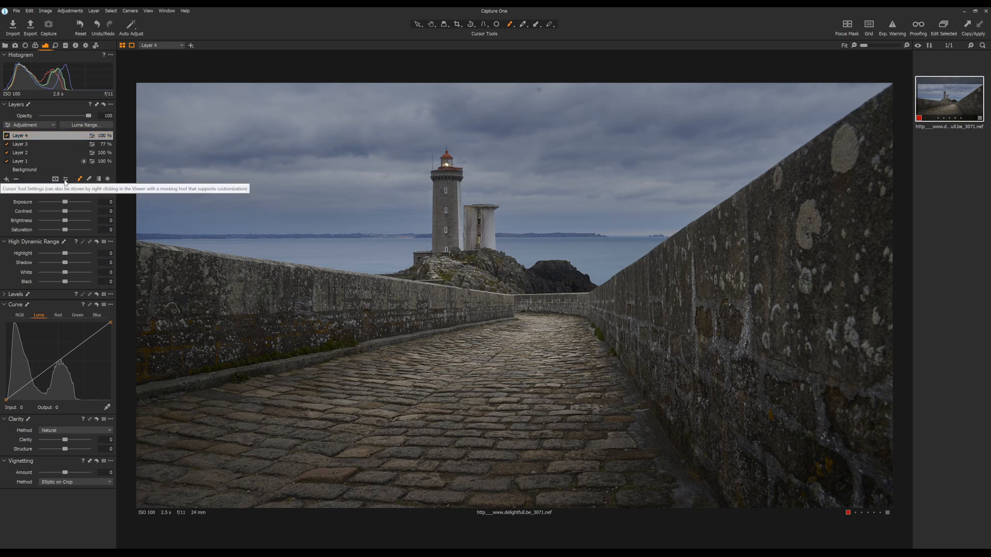
click(65, 179)
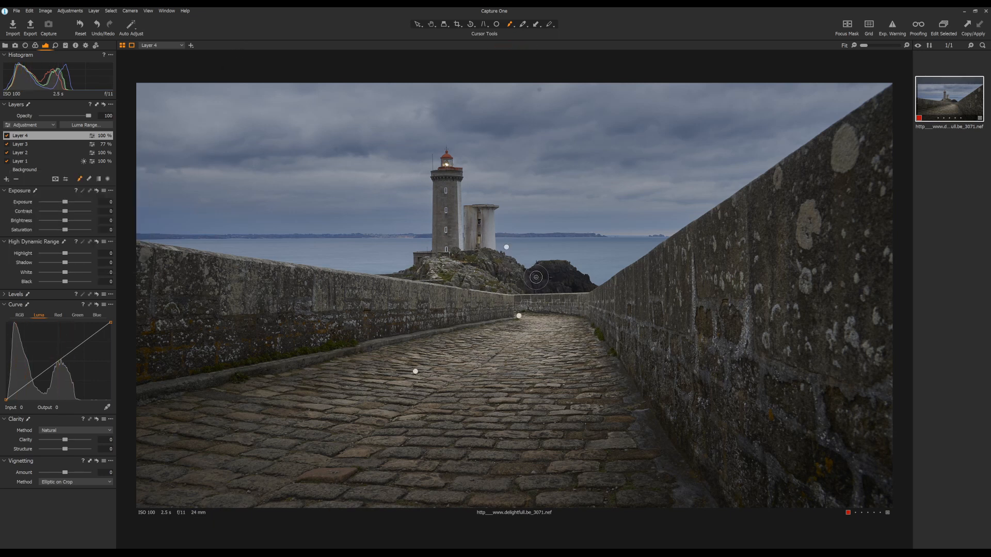
mouse_move(531, 276)
mouse_down()
mouse_move(574, 265)
mouse_move(592, 286)
mouse_move(524, 286)
mouse_move(561, 271)
mouse_move(594, 284)
mouse_move(538, 265)
mouse_up()
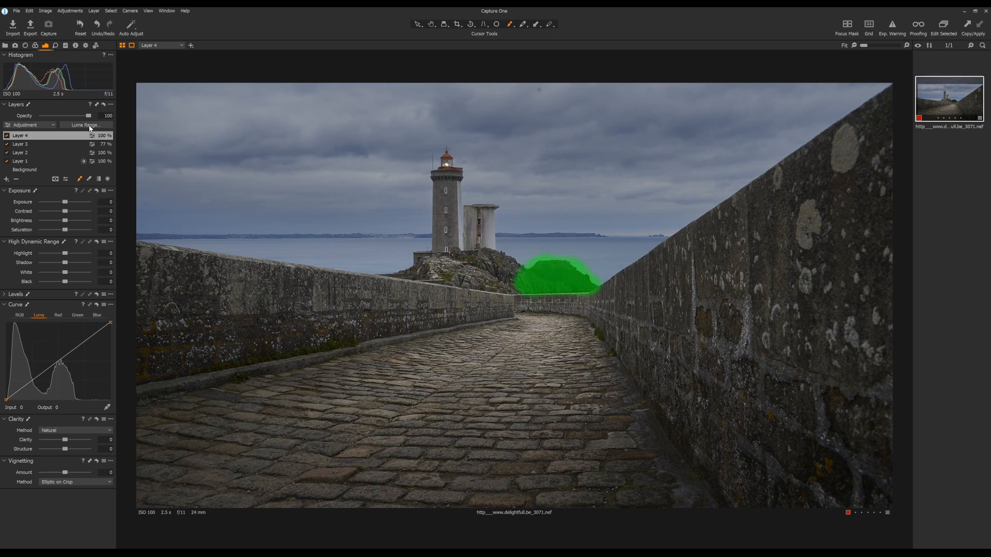
- Restrict the fourth layer's mask to the darker tones of the rocks by narrowing its Luma Range
click(88, 126)
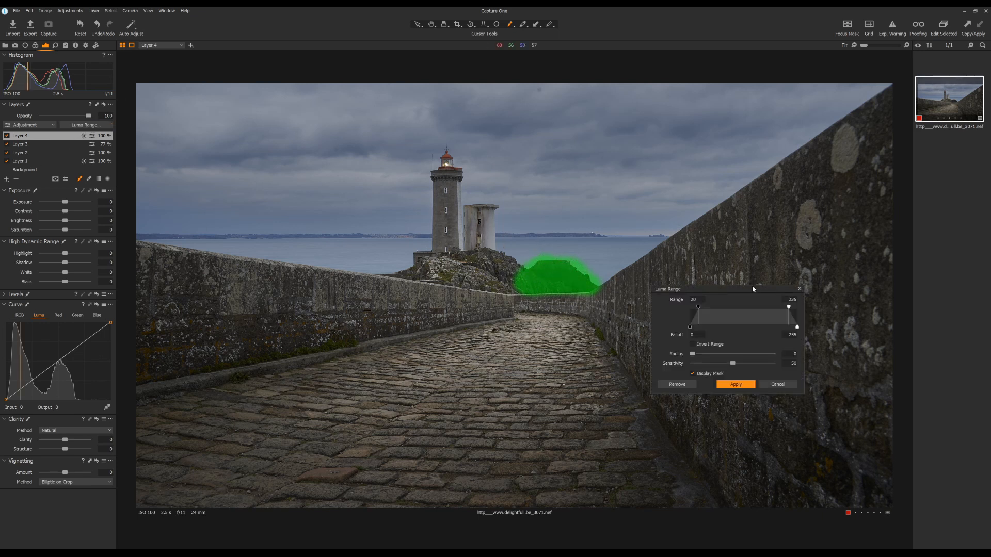
drag(786, 308, 709, 318)
click(731, 386)
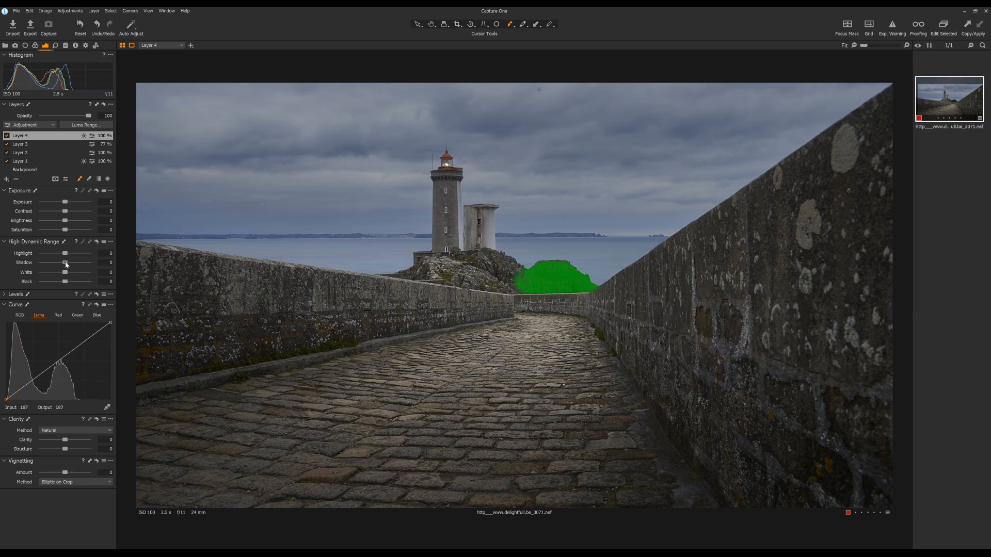
- Set the fourth layer's Shadow to 35, Clarity to -5 and Structure to 16, and compare the layer off and on
drag(66, 265, 72, 264)
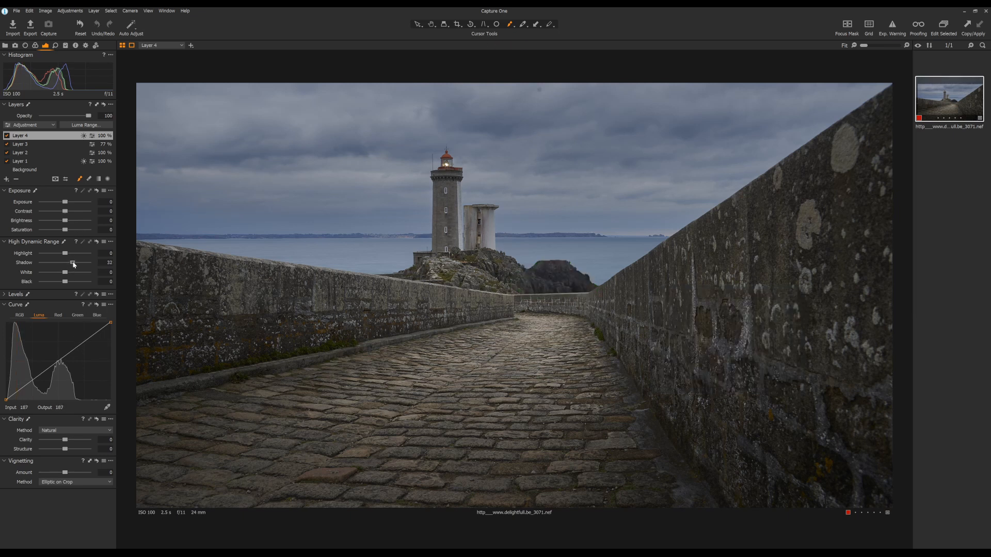
mouse_move(74, 265)
mouse_down()
mouse_move(98, 262)
mouse_move(73, 265)
mouse_up()
drag(65, 449, 76, 452)
key(m)
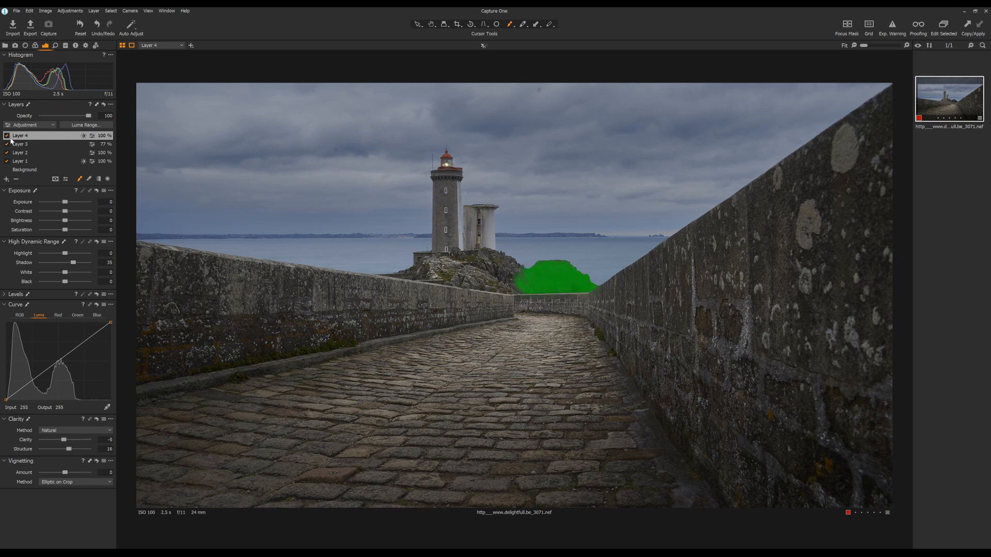
key(m)
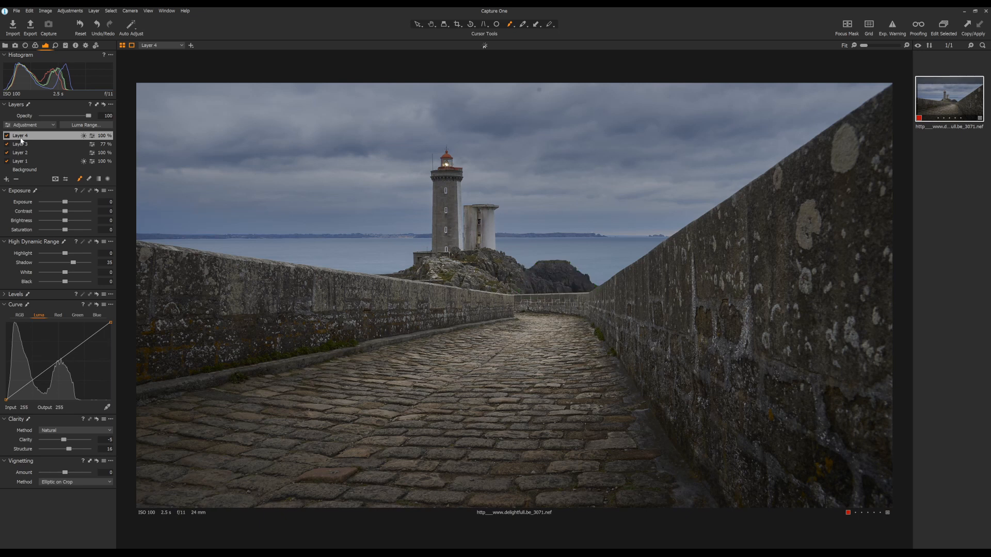
click(8, 136)
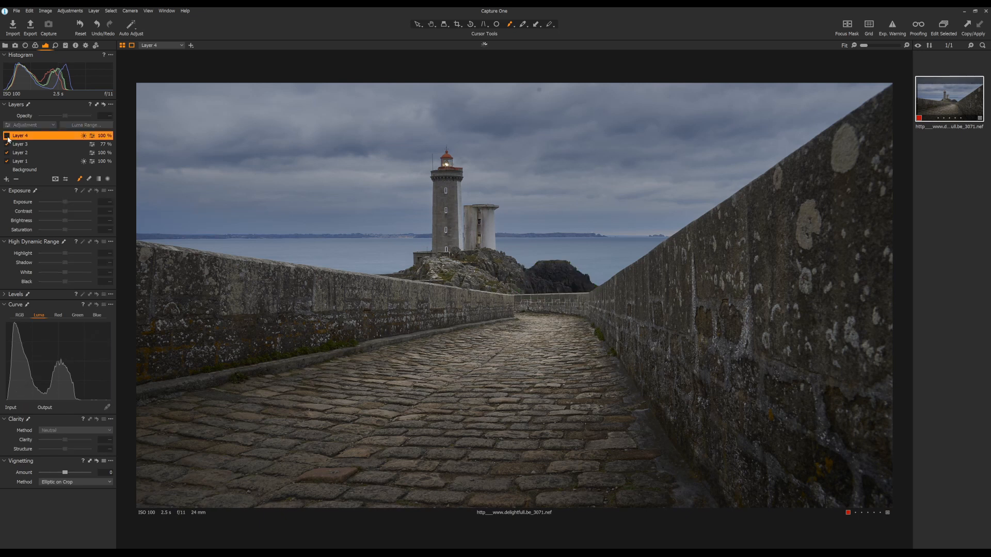
click(7, 136)
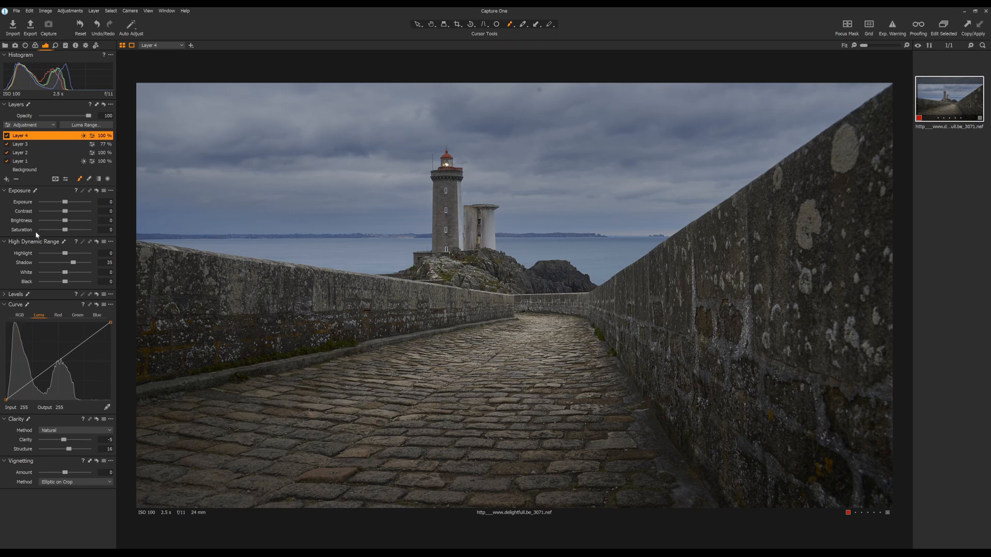
- Set the background's Brightness to -7, Highlight to -93 and Contrast to 7, and adjust its Clarity
click(31, 170)
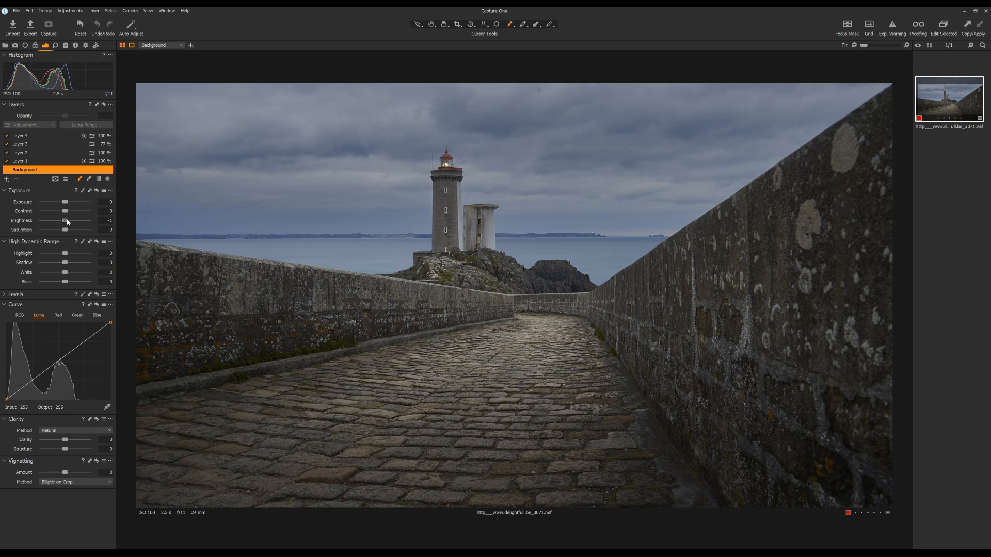
drag(68, 222, 64, 222)
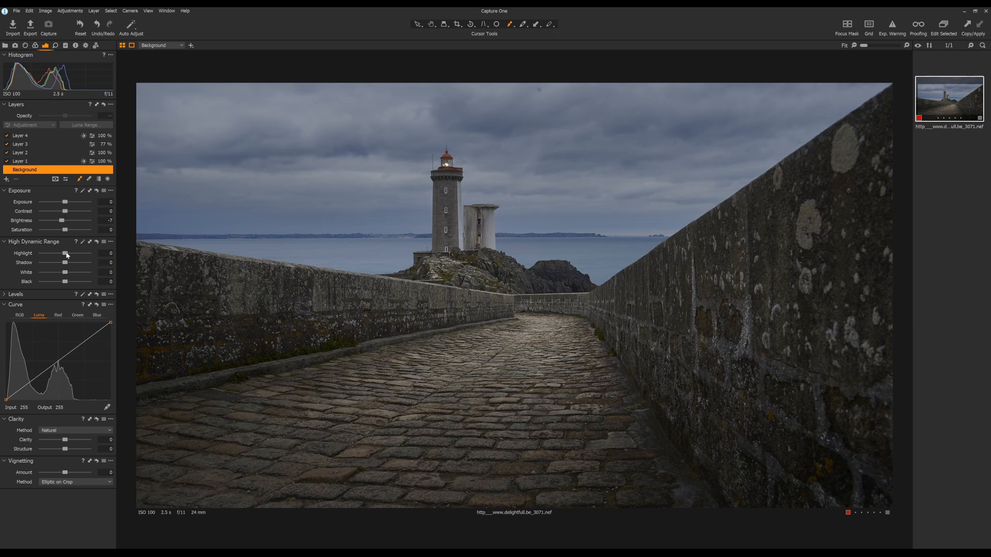
drag(65, 253, 42, 251)
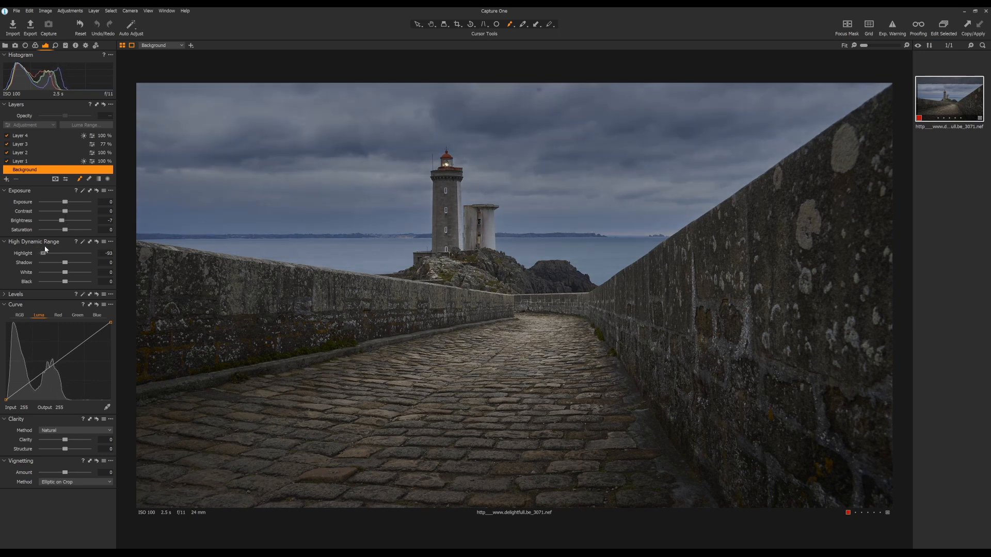
drag(45, 249, 43, 251)
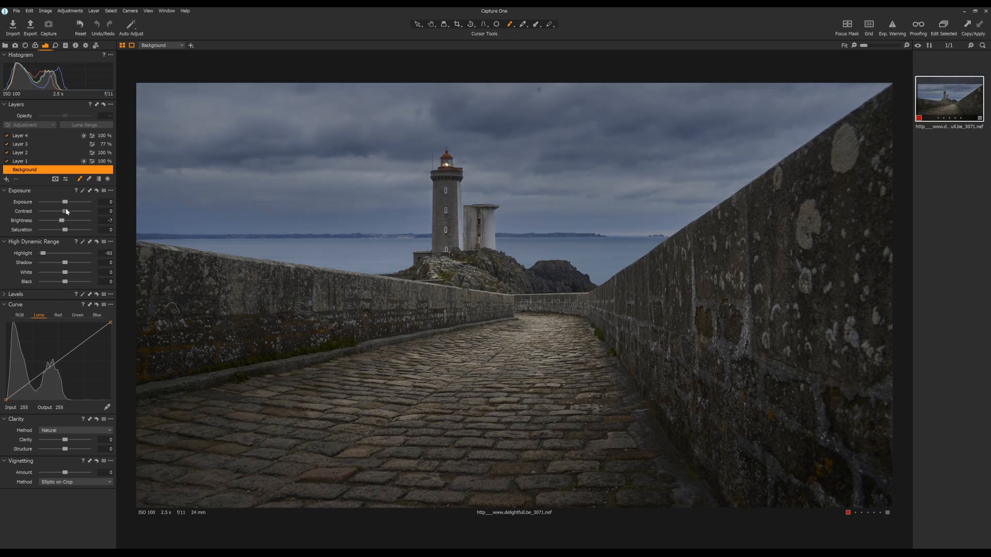
drag(66, 211, 70, 211)
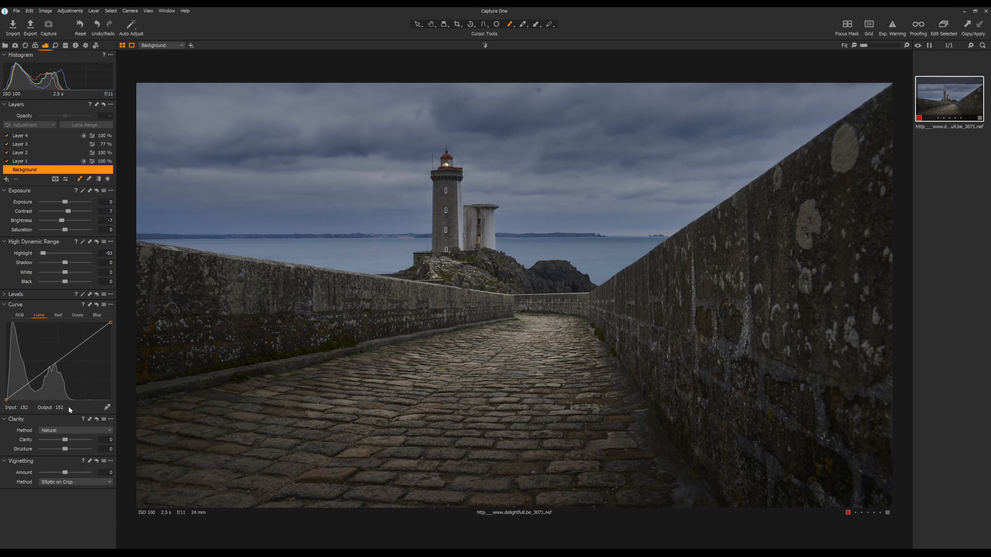
drag(72, 442, 71, 441)
- Add a fifth empty adjustment layer and brush its mask over the sea on both sides of the lighthouse
click(6, 181)
click(61, 185)
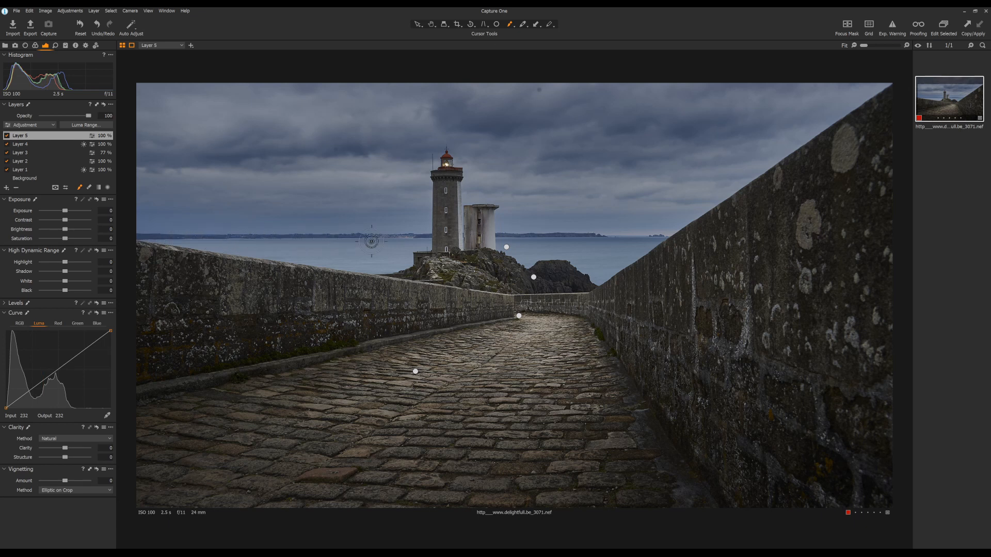
mouse_move(397, 242)
mouse_down()
mouse_move(432, 243)
mouse_move(389, 273)
mouse_move(204, 248)
mouse_move(393, 261)
mouse_move(388, 268)
mouse_up()
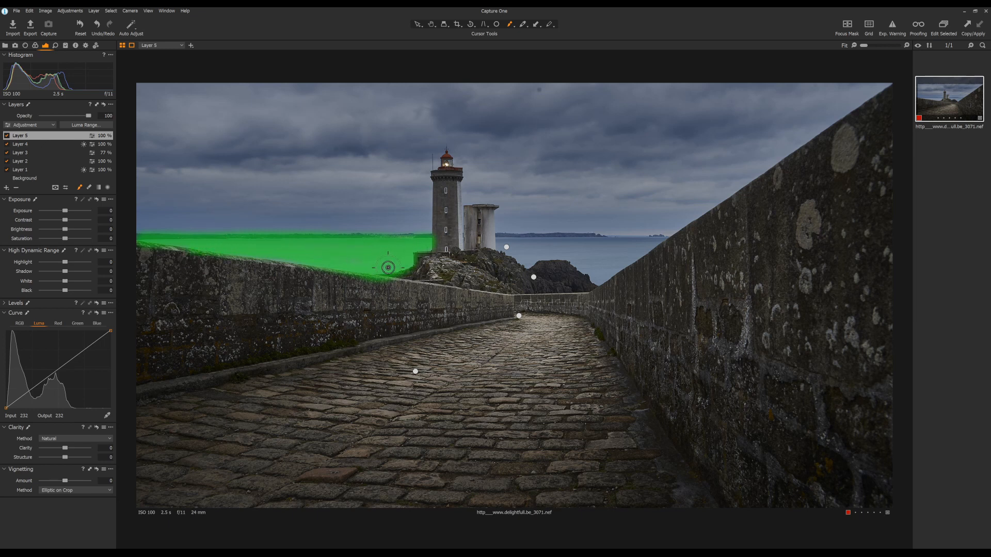
mouse_move(500, 239)
mouse_down()
mouse_move(667, 241)
mouse_move(618, 257)
mouse_move(598, 282)
mouse_move(646, 247)
mouse_move(592, 270)
mouse_move(496, 249)
mouse_move(612, 256)
mouse_up()
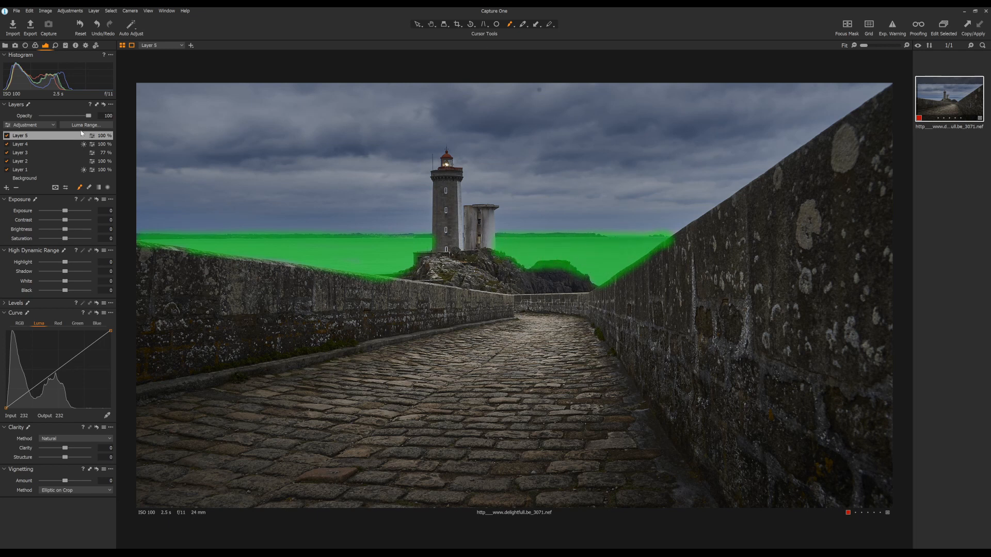
- Apply a Luma Range to the sea mask so that it excludes the darker rocks and walls
click(83, 125)
drag(722, 289, 765, 152)
click(763, 228)
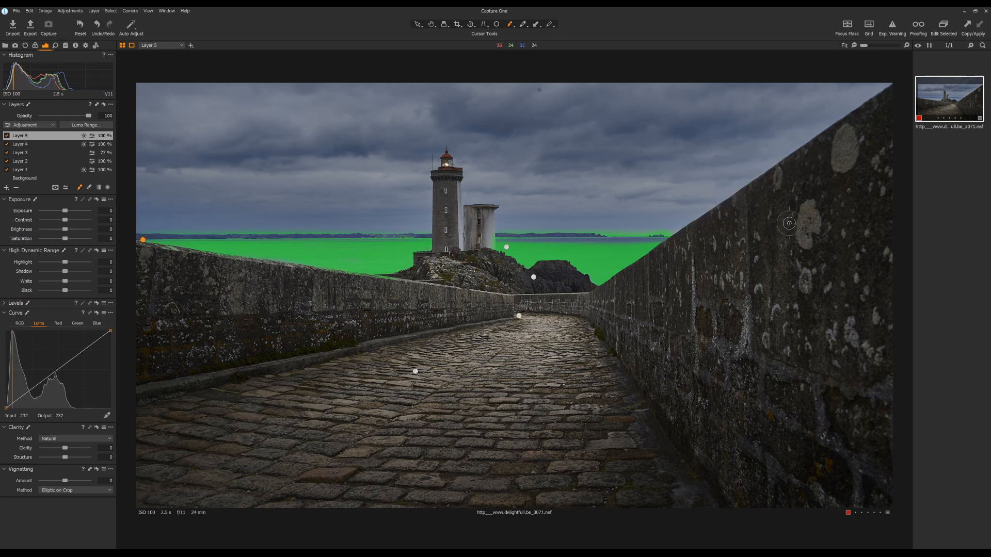
- Adjust the mask eraser and remove the sea mask's spill along the horizon on both sides of the lighthouse
click(90, 188)
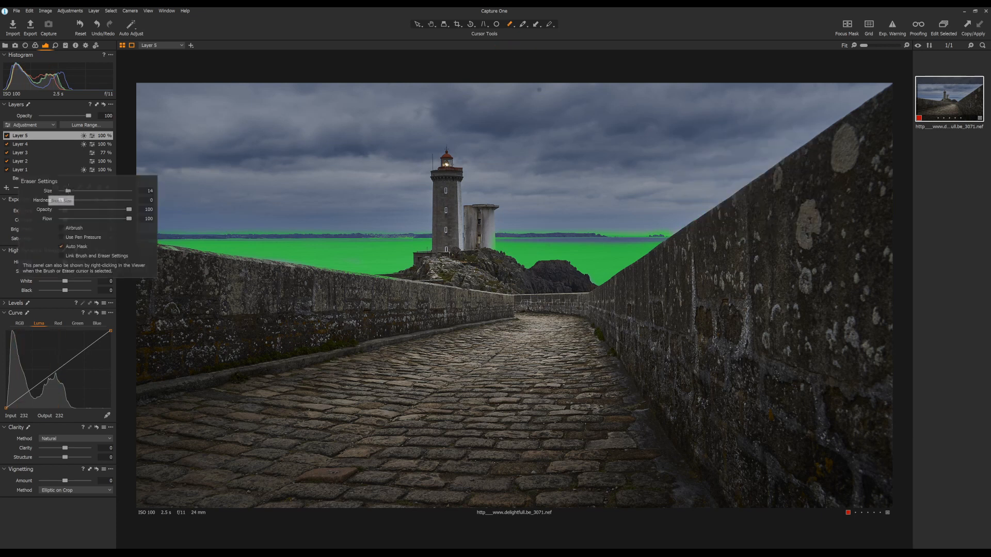
drag(73, 190, 106, 198)
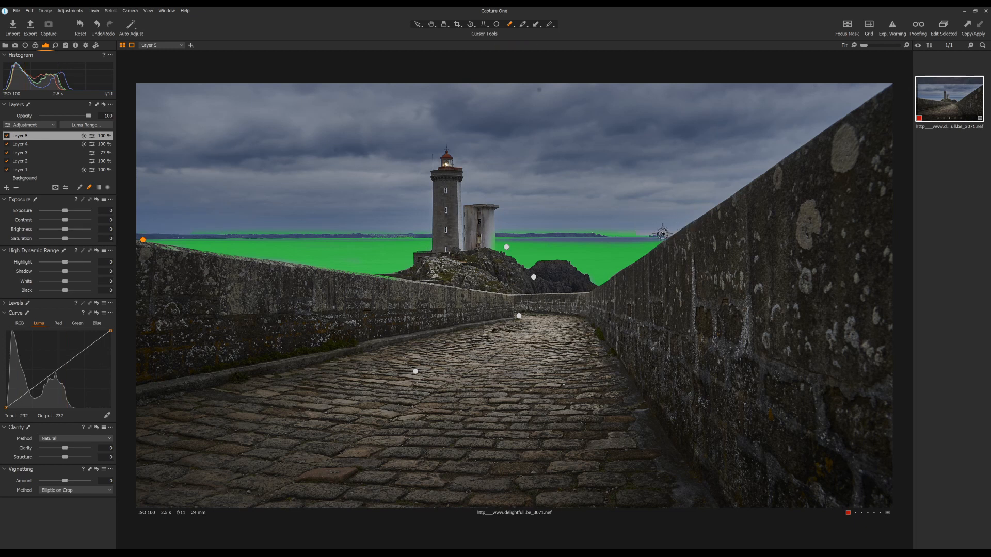
drag(633, 233, 504, 233)
drag(427, 234, 142, 232)
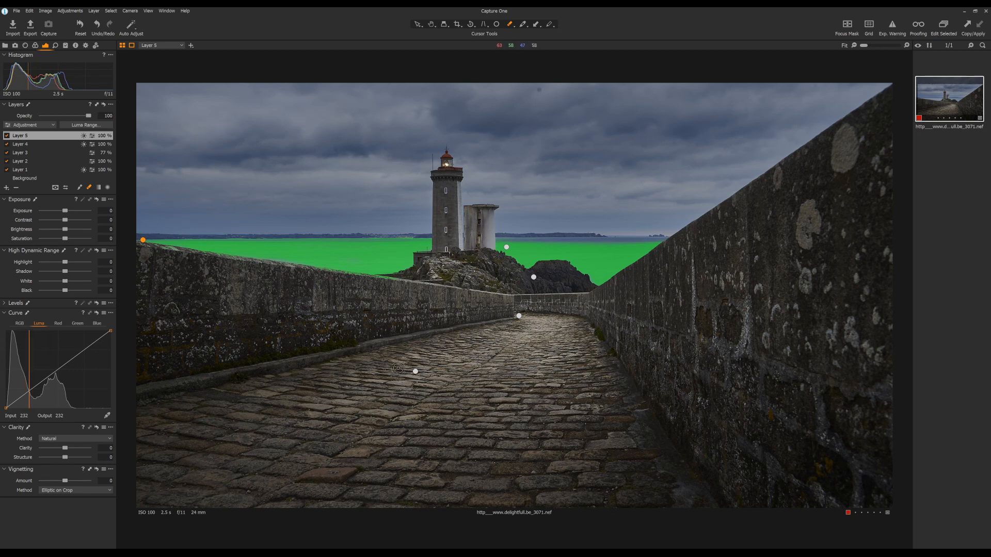
key(m)
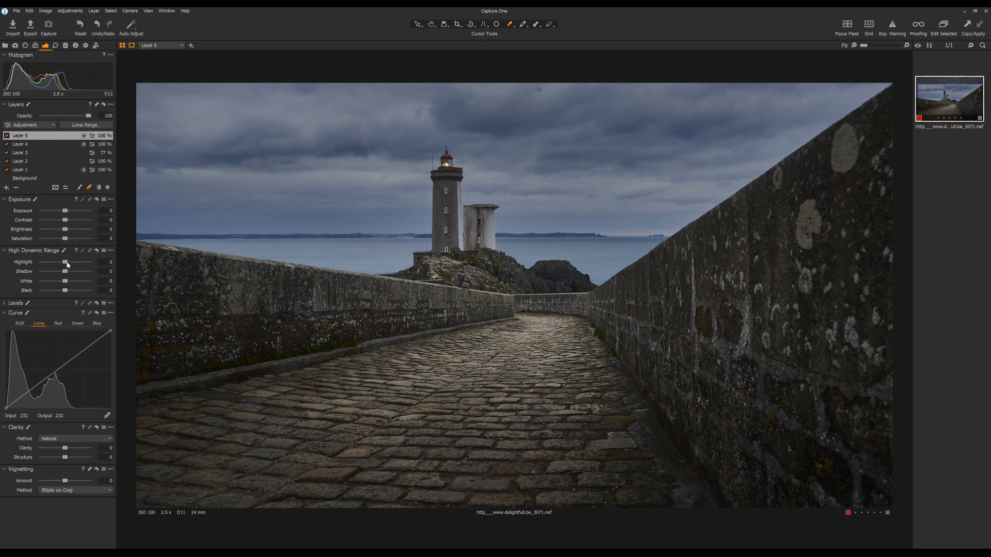
- Darken the sea layer with Highlight at -42, Brightness at -5 and the luma curve's white point lowered to output 193
drag(67, 265, 54, 264)
drag(65, 229, 63, 230)
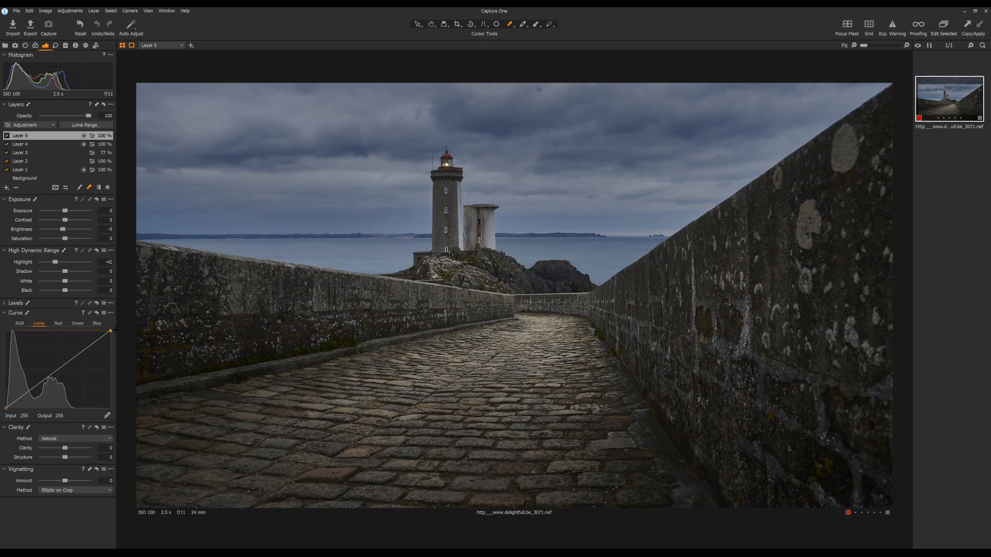
drag(113, 331, 132, 350)
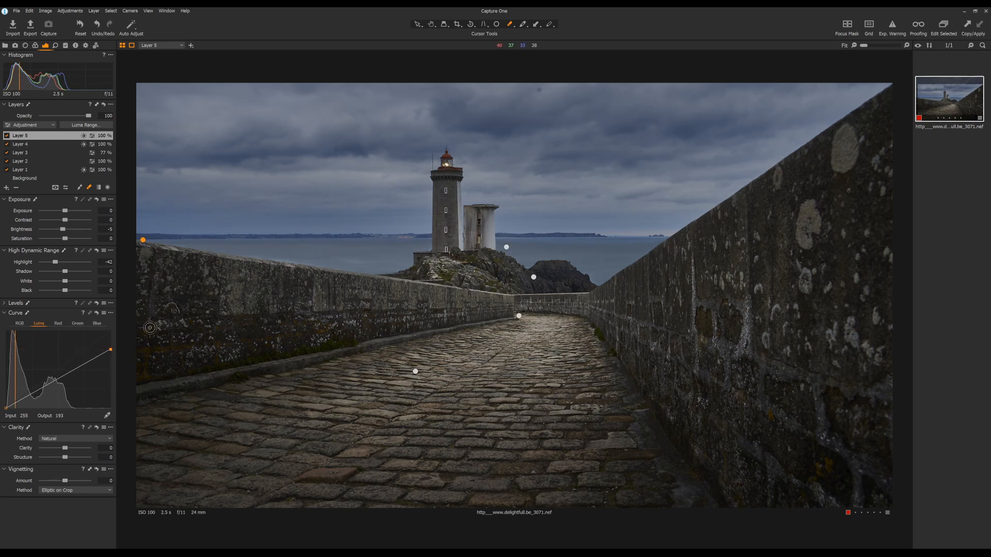
- Touch up the sea mask along the wall and beside the dark rocks with eraser and brush, undoing the last stroke
drag(268, 265, 298, 267)
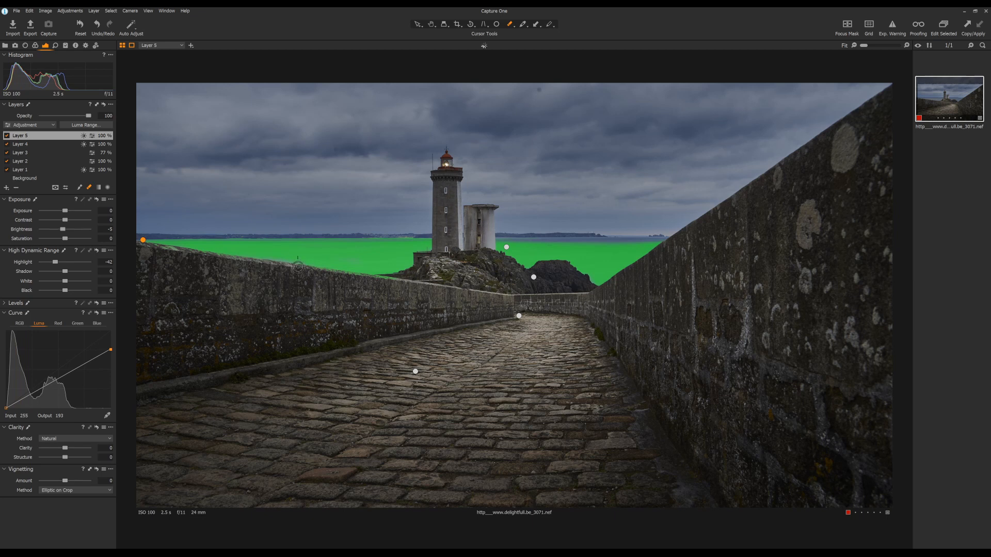
click(80, 188)
mouse_move(308, 263)
mouse_down()
mouse_move(373, 264)
mouse_move(333, 265)
mouse_up()
key(m)
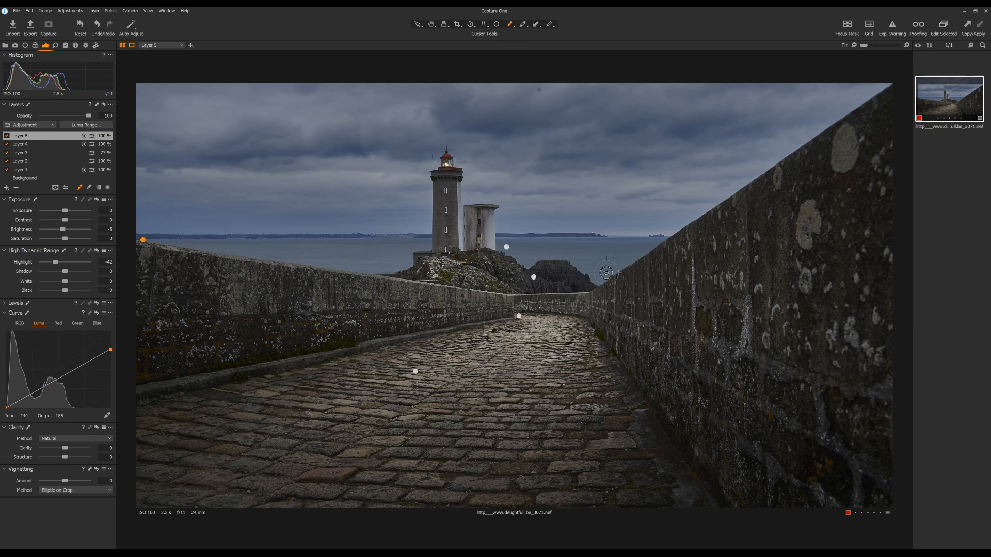
click(543, 261)
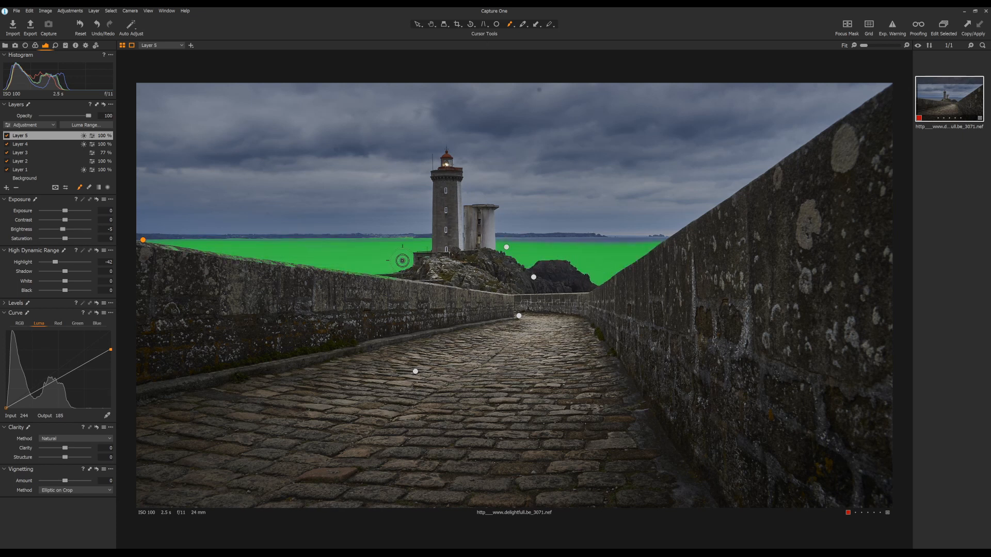
click(88, 187)
click(29, 12)
click(33, 17)
key(m)
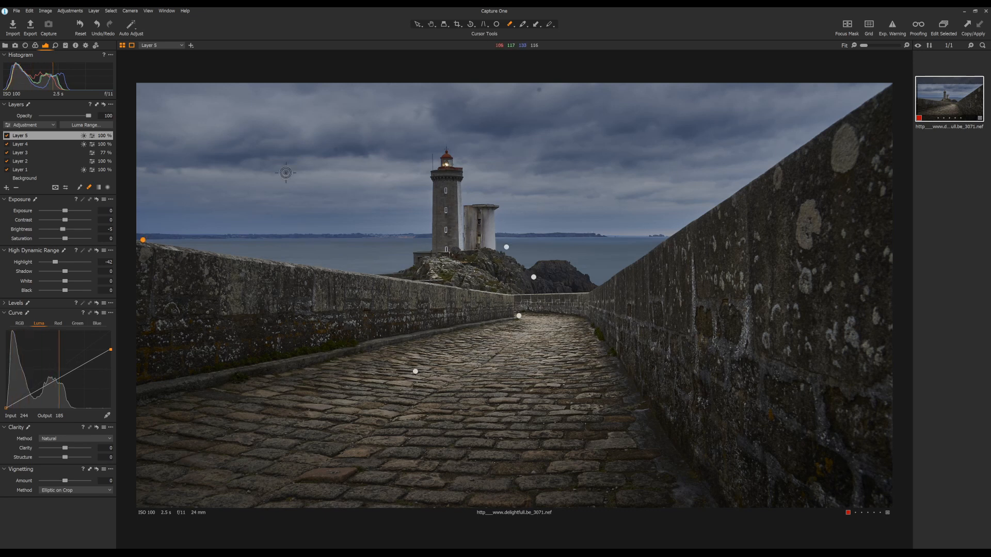
- Cool the sea layer's white balance with a lower Kelvin value and fine-tune its Tint
click(35, 47)
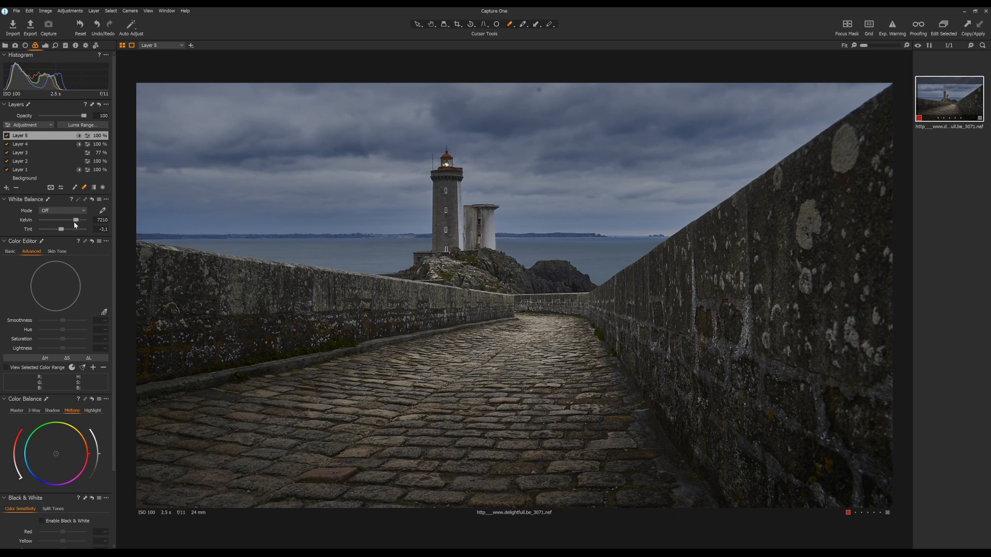
click(78, 221)
drag(76, 221, 74, 222)
drag(65, 232, 74, 221)
- Check the sea layer's mask and set its Contrast to 16 and Brightness to -7
click(45, 45)
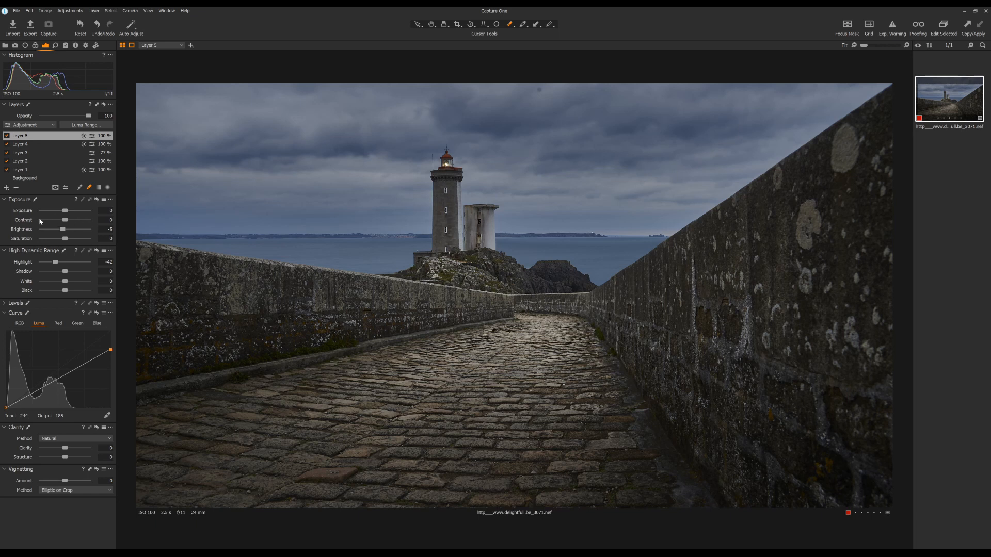
key(m)
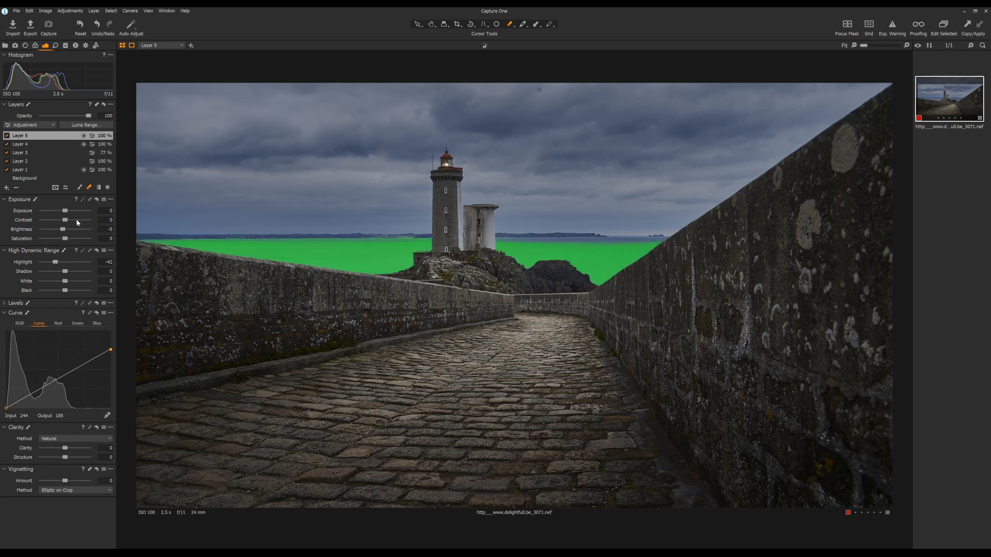
mouse_move(65, 221)
mouse_down()
mouse_move(52, 221)
mouse_move(78, 222)
mouse_move(63, 230)
mouse_up()
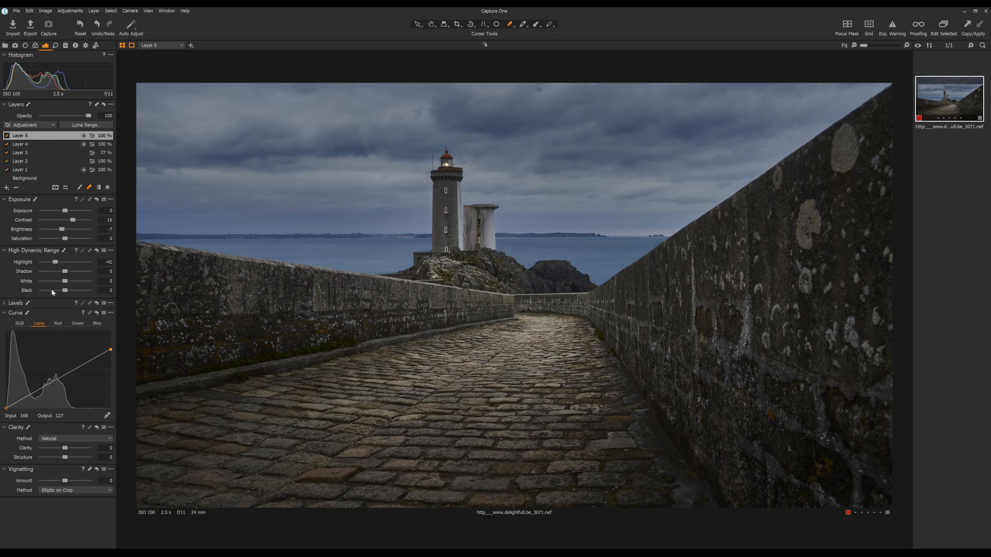
- Check the sea layer's mask and compare the photo with that layer switched off and on
key(m)
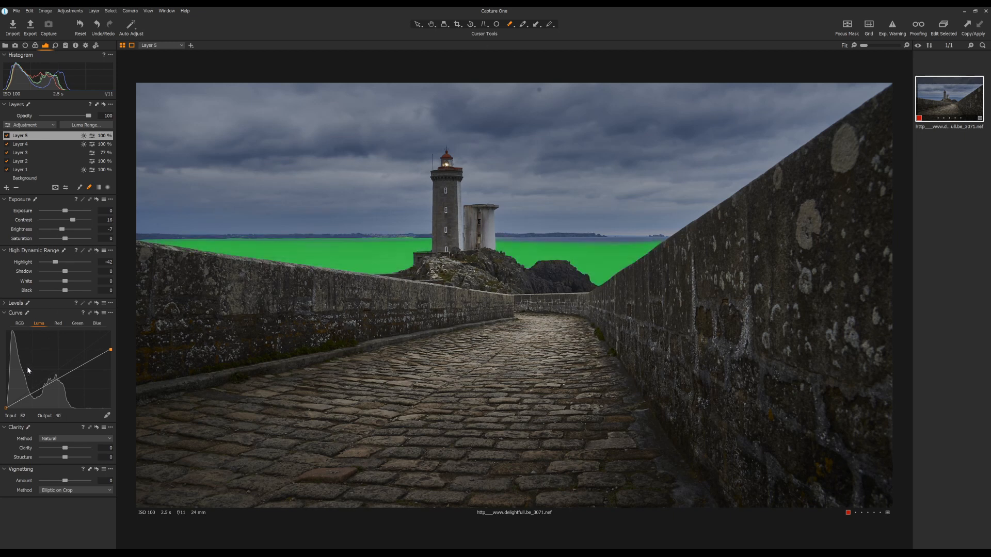
key(m)
click(7, 144)
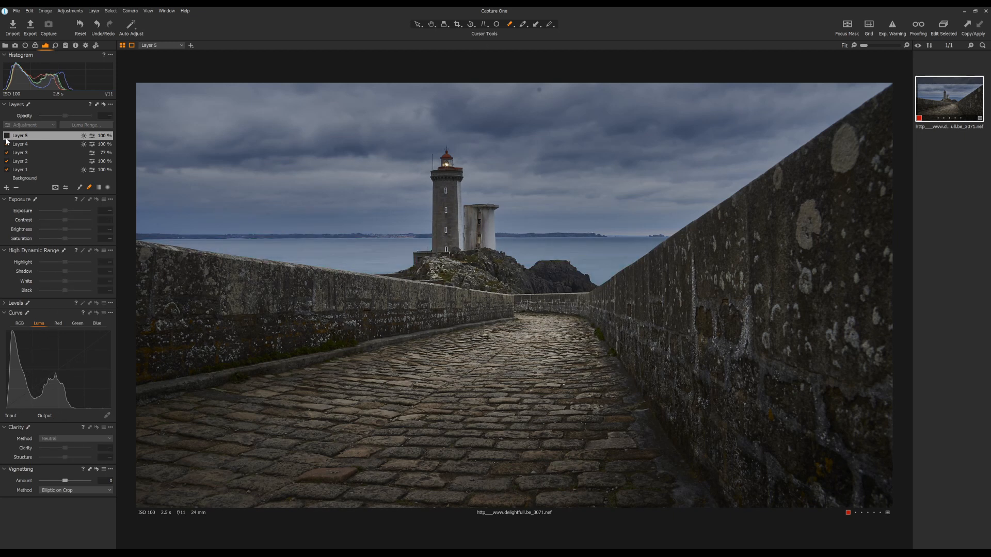
click(6, 144)
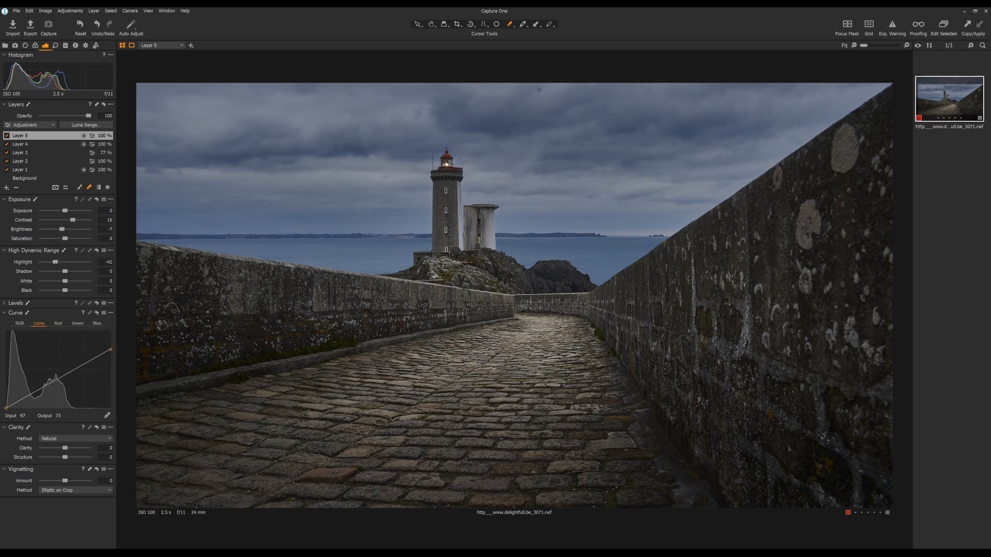
- Tint the background's shadows slightly toward blue with Color Balance
click(26, 178)
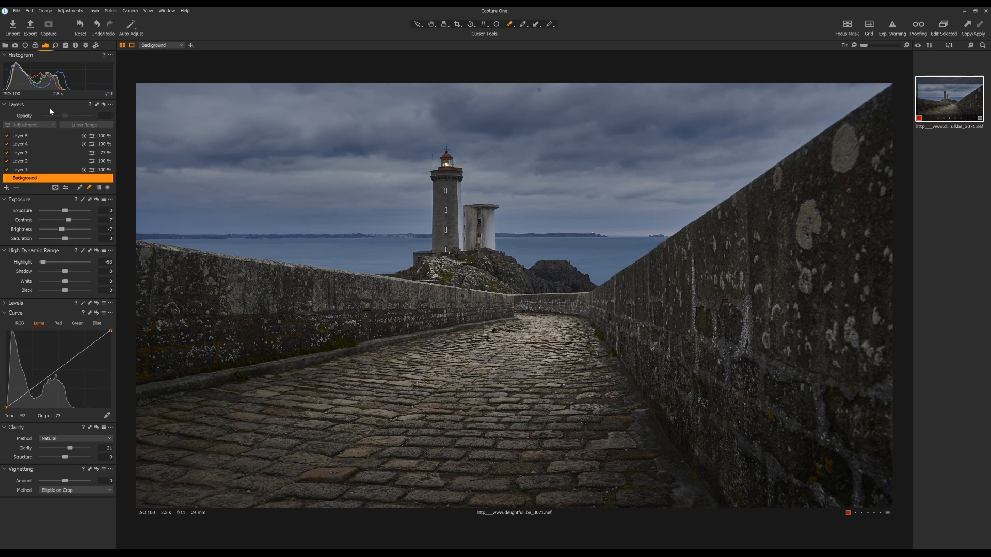
click(39, 45)
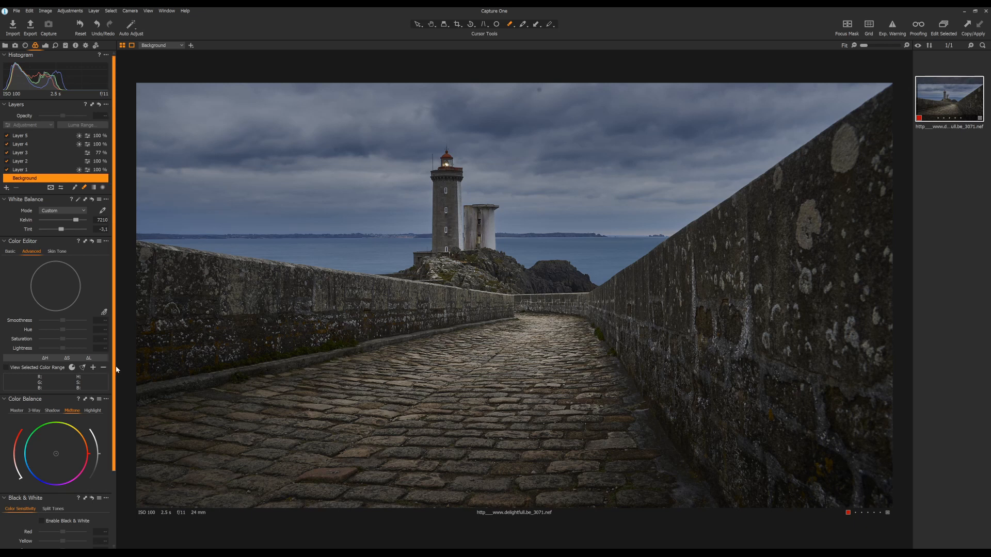
drag(114, 371, 122, 432)
click(52, 330)
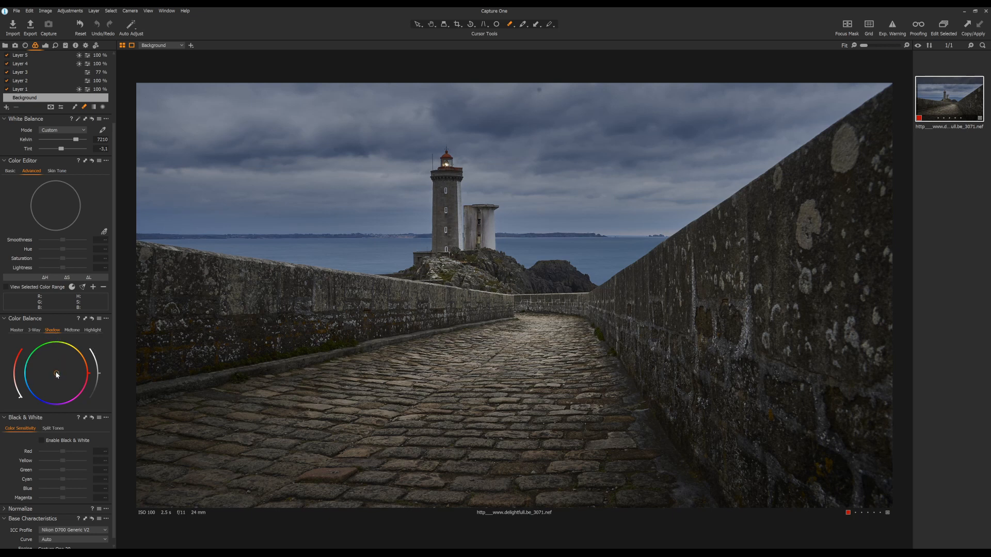
mouse_move(56, 374)
mouse_down()
mouse_move(51, 384)
mouse_move(43, 363)
mouse_move(71, 371)
mouse_move(55, 385)
mouse_up()
- Adjust the lightness of the background's highlights in Color Balance and tint them toward blue
click(94, 331)
mouse_move(98, 367)
mouse_down()
mouse_move(92, 347)
mouse_move(100, 381)
mouse_up()
drag(57, 373, 38, 379)
- Warm the background's midtones slightly toward orange in Color Balance and compare the grading before and after
click(73, 330)
drag(98, 375, 59, 373)
drag(60, 371, 68, 370)
drag(72, 369, 63, 370)
alt+click(92, 319)
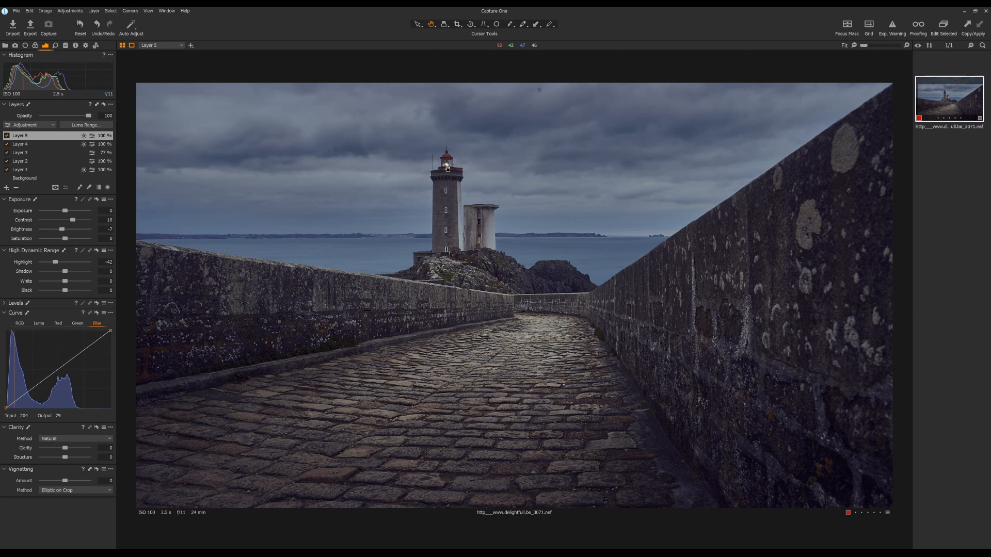
- Add a new empty layer and brush a mask over the lighthouse lamp, with the brush size adjusted to fit it
drag(864, 46, 884, 45)
drag(364, 139, 482, 300)
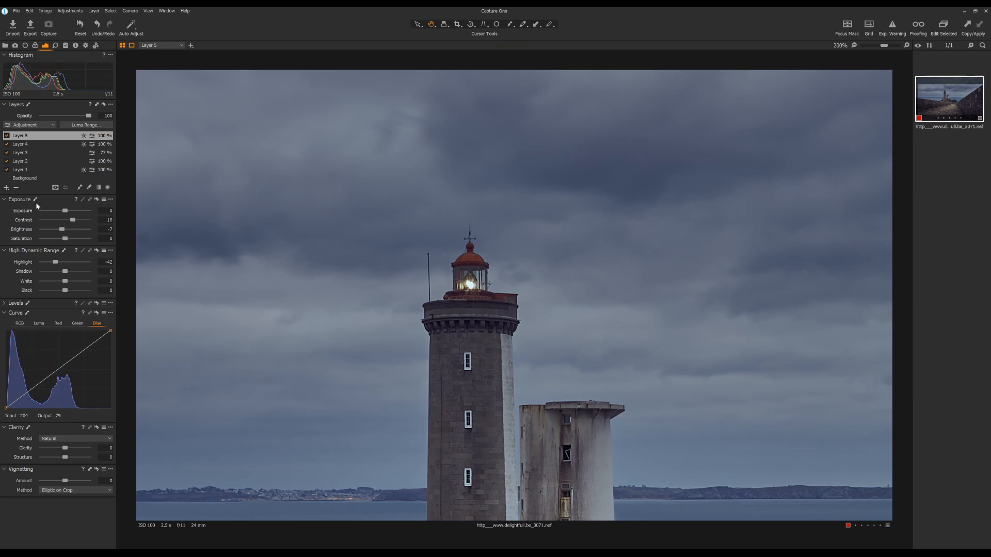
click(6, 188)
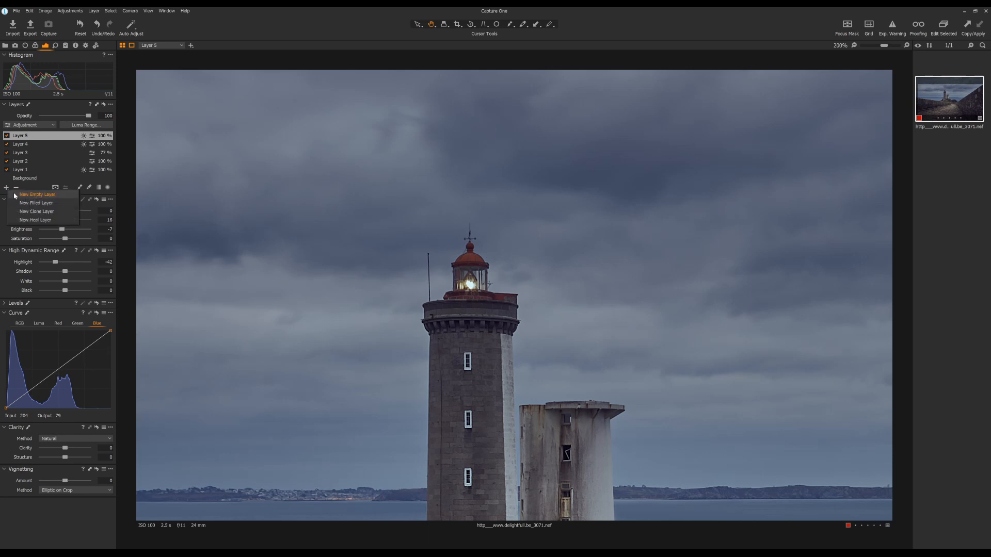
click(37, 195)
click(79, 196)
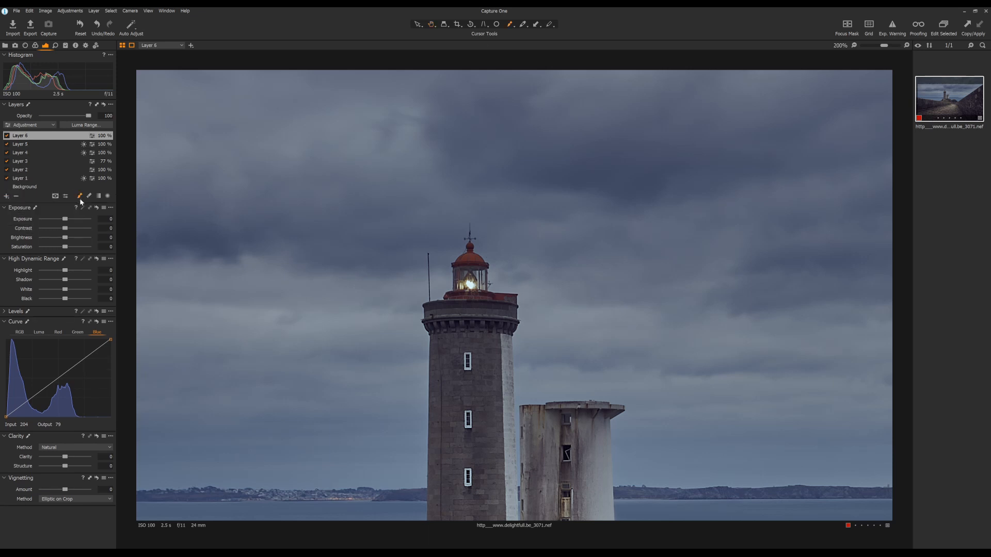
click(66, 197)
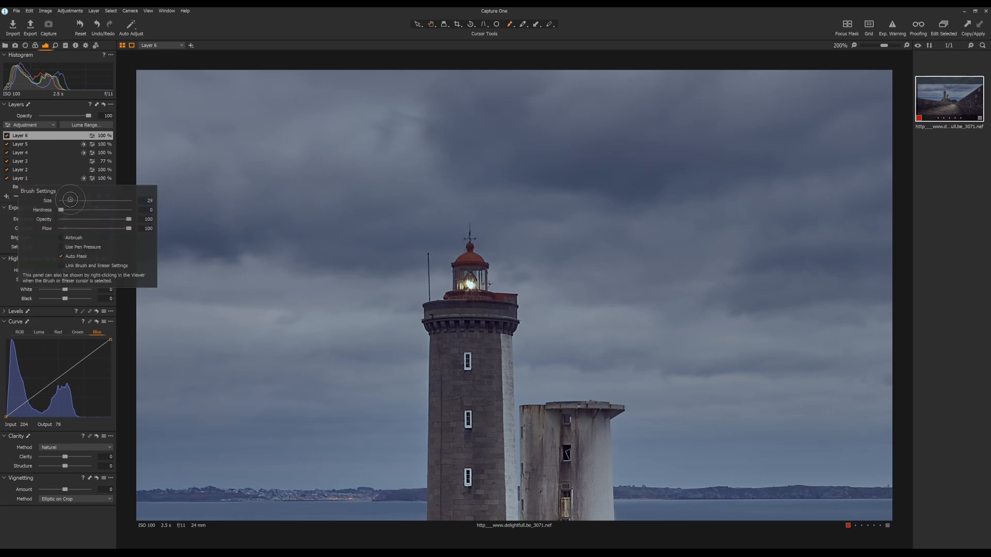
drag(71, 200, 73, 200)
click(471, 285)
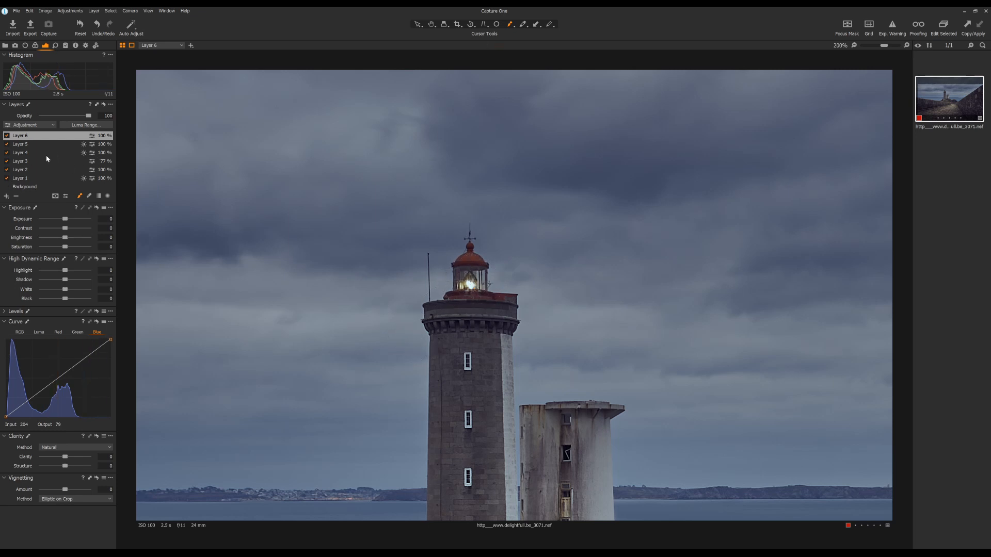
- Brighten the lamp layer with Shadow 100, Black 70, Contrast -50 and Exposure 1.57
drag(66, 282, 82, 302)
mouse_move(65, 231)
mouse_down()
mouse_move(26, 231)
mouse_move(77, 221)
mouse_up()
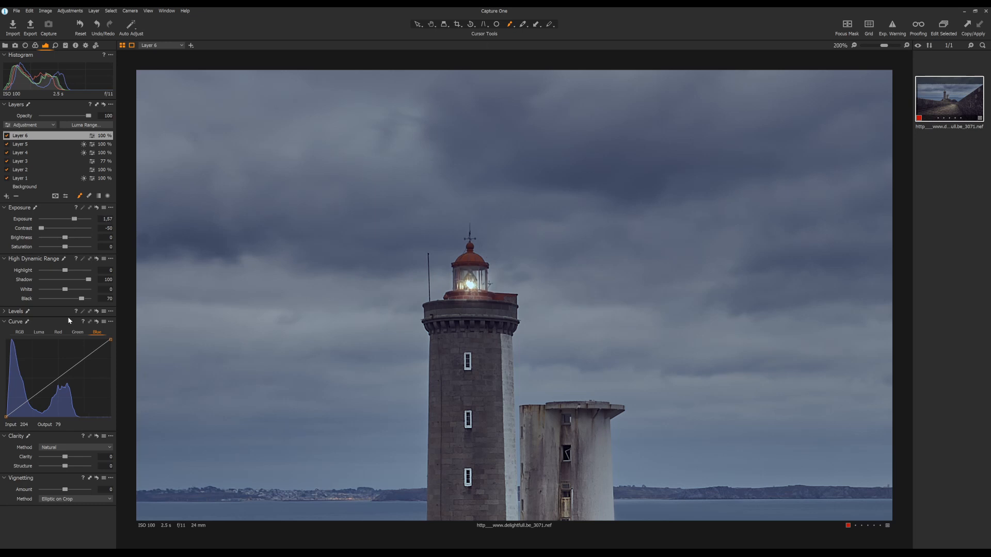
- Make the lamp glow yellow with Kelvin 14000, Saturation 100 and the blue curve's white point lowered to output 138
click(35, 46)
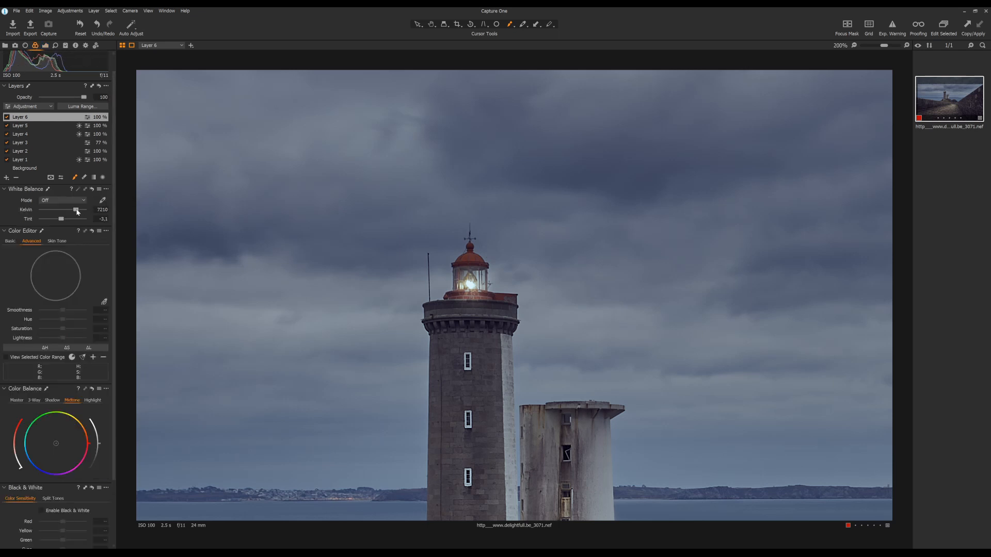
drag(76, 210, 86, 211)
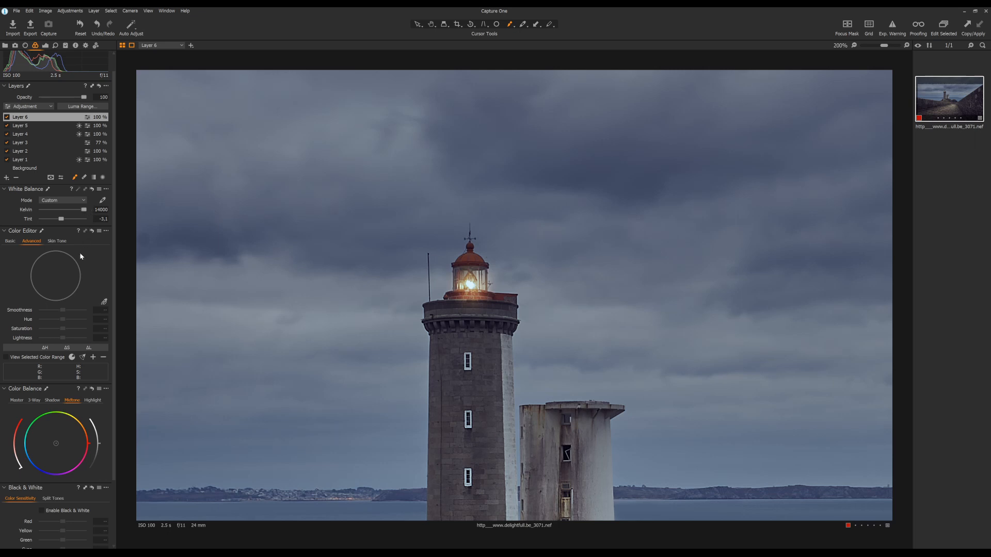
click(46, 46)
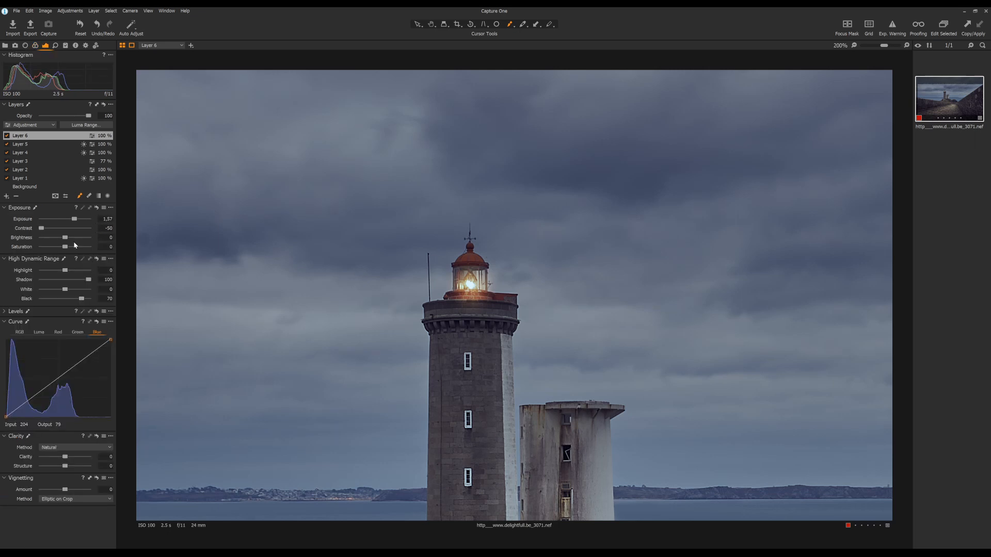
drag(65, 246, 97, 249)
drag(110, 339, 140, 375)
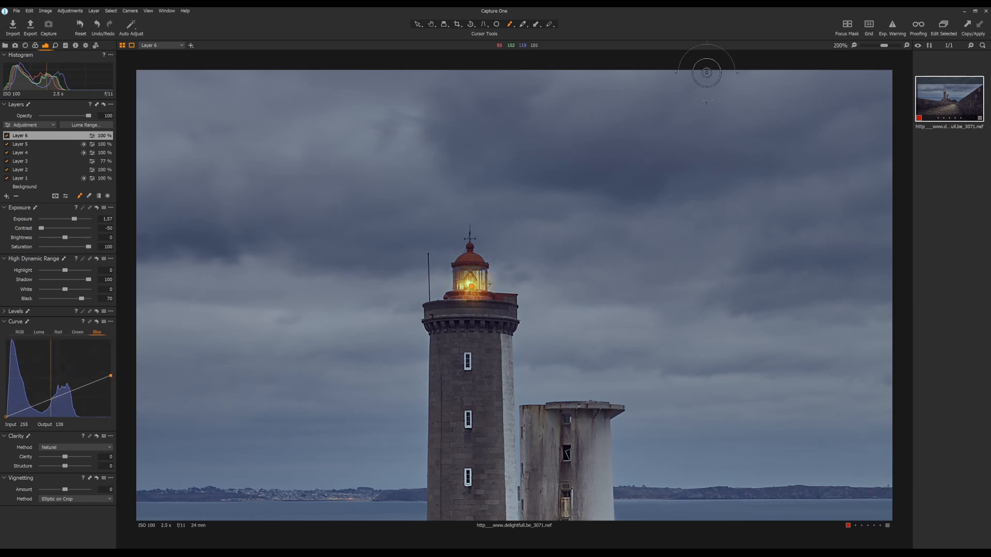
- Reduce the lamp layer's opacity to 75 and switch from the mask brush to the Pan tool
drag(884, 46, 833, 52)
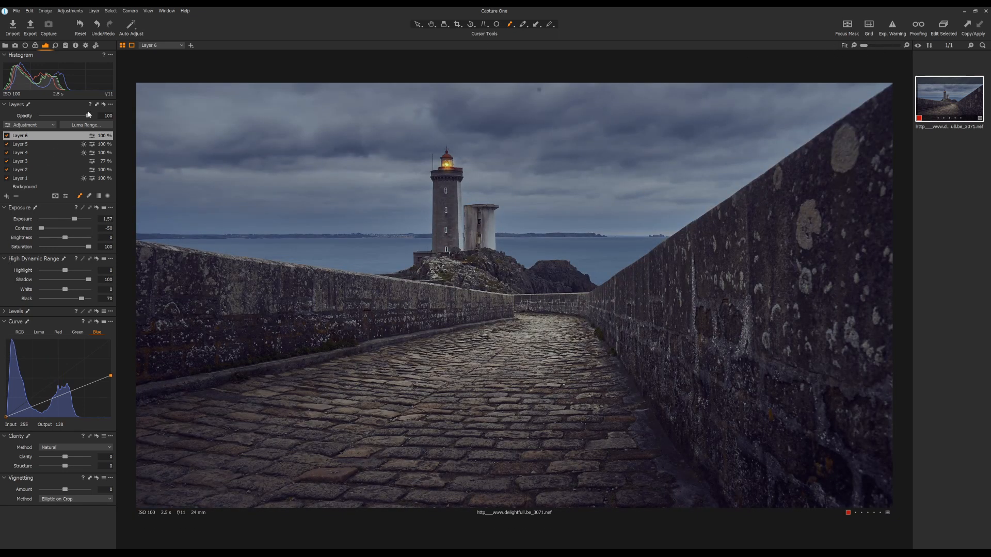
drag(90, 117, 78, 118)
click(80, 196)
click(431, 25)
- Add a new empty layer with a radial gradient mask centred on the lighthouse tower and stretched vertically
click(7, 197)
click(56, 203)
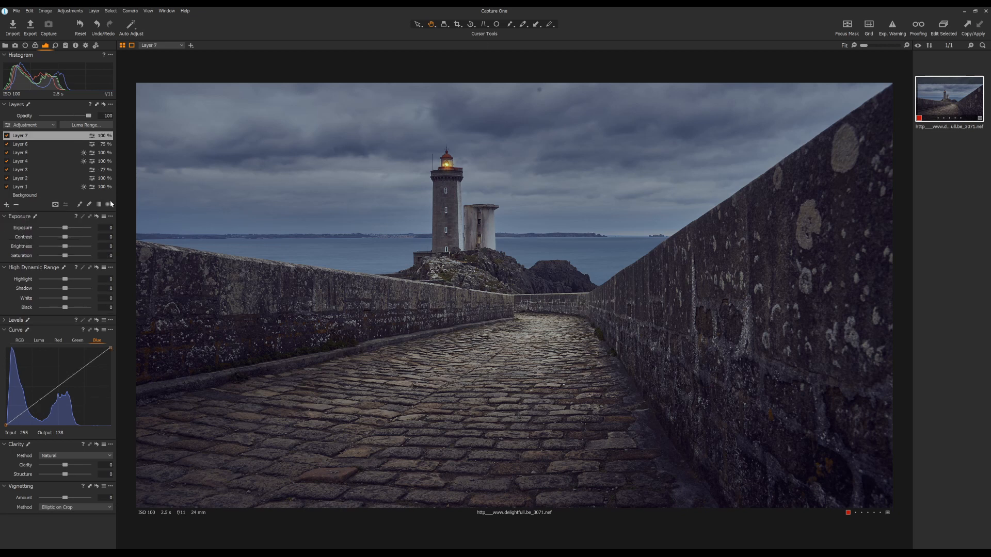
click(108, 204)
drag(448, 173, 483, 220)
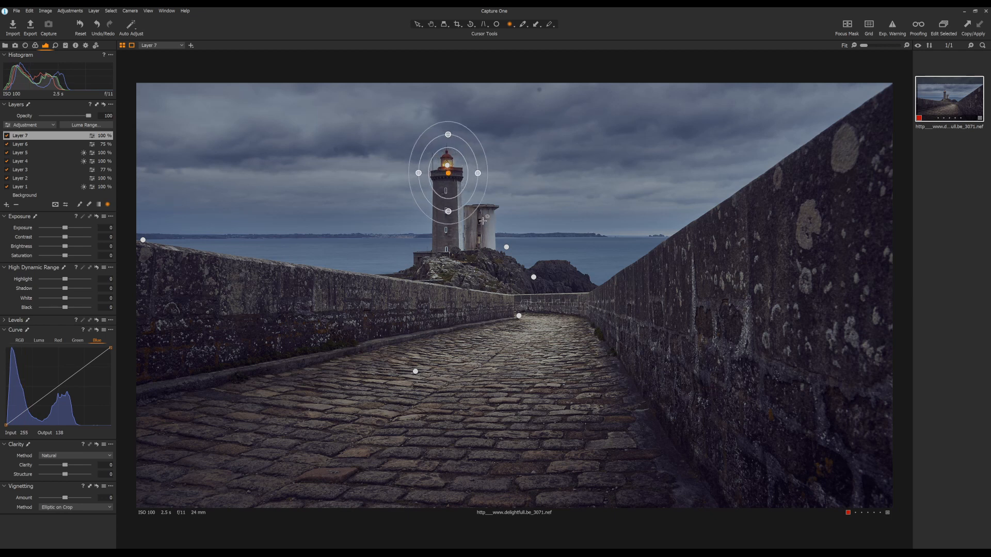
drag(448, 174, 449, 183)
drag(450, 222, 451, 234)
drag(449, 182, 447, 177)
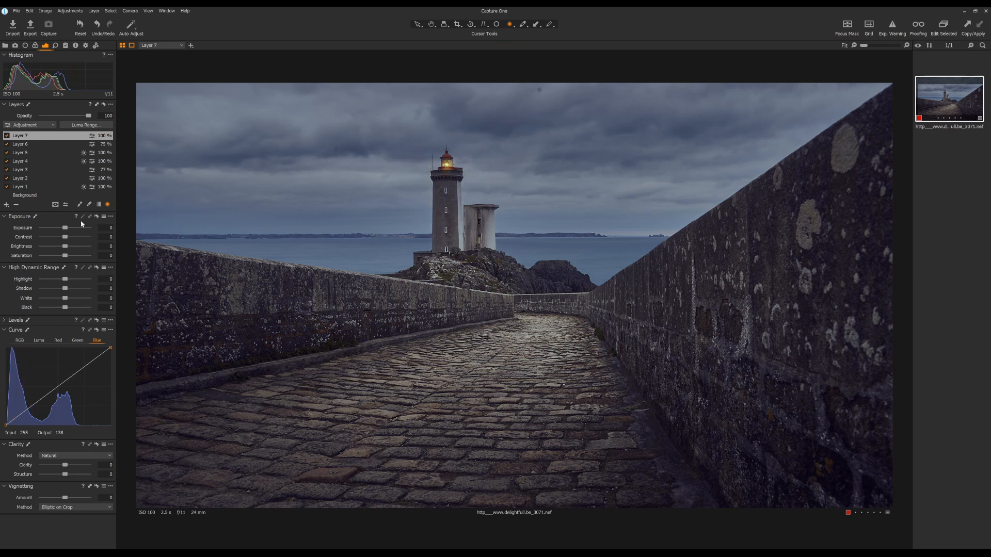
- Lighten the lighthouse layer with Shadow 48, Black 73 and a slightly raised midpoint on the luma curve
drag(65, 290, 82, 307)
click(40, 341)
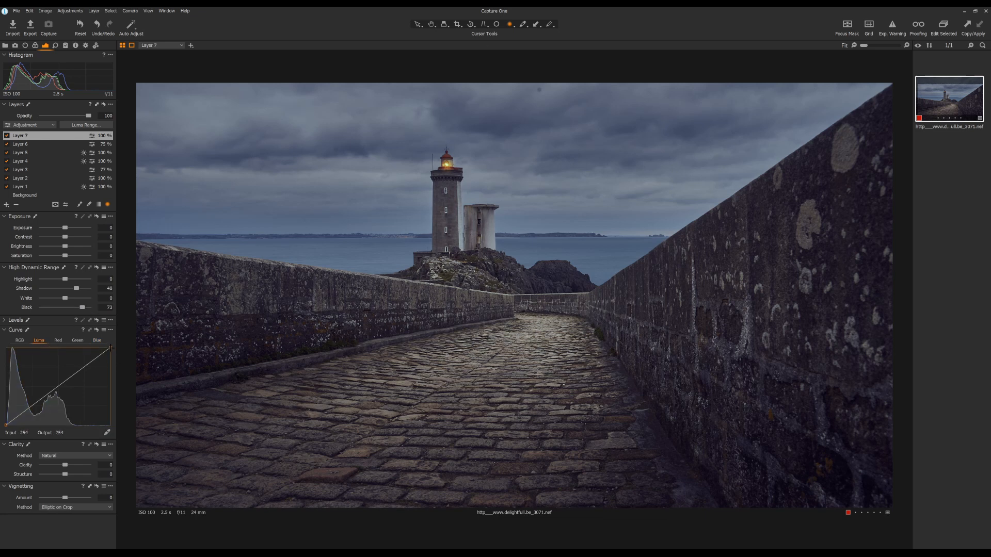
drag(56, 388, 55, 384)
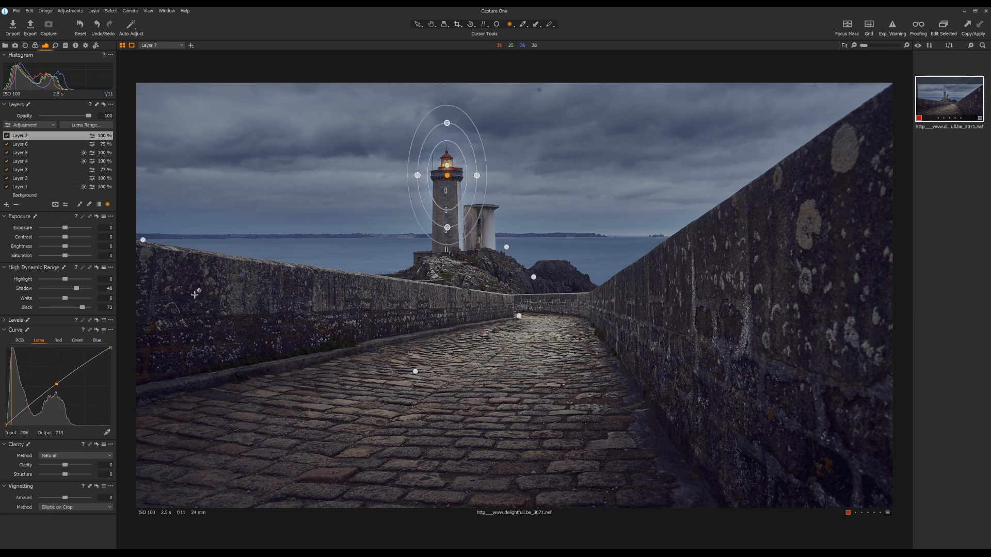
- Restrict the lighthouse mask to the dark tower tones by lowering the Luma Range's upper limit and falloff
key(m)
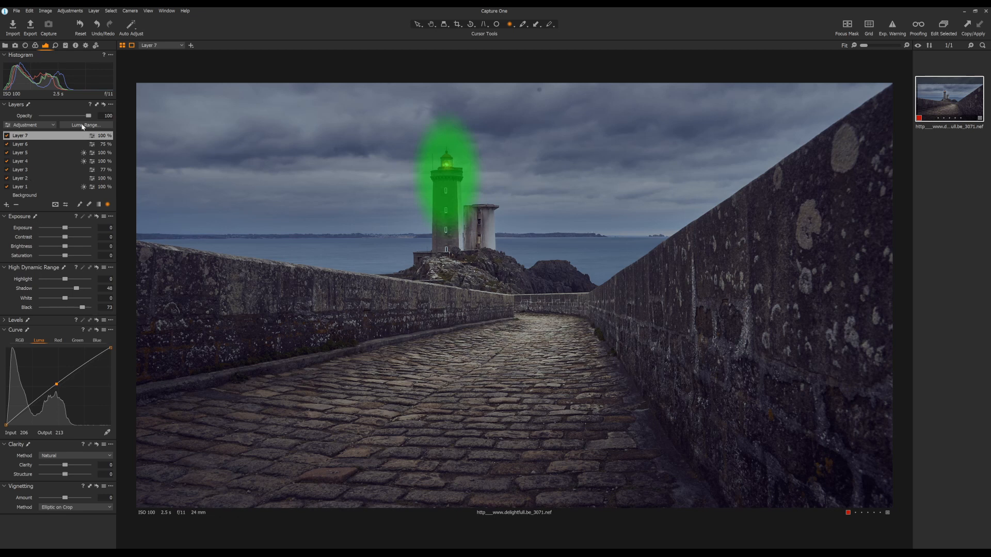
click(84, 125)
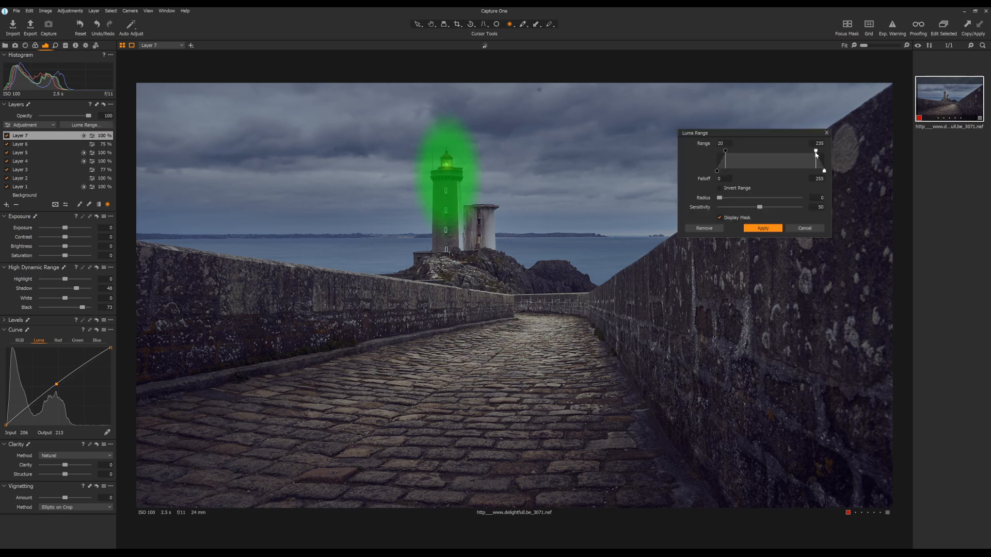
drag(815, 154, 738, 179)
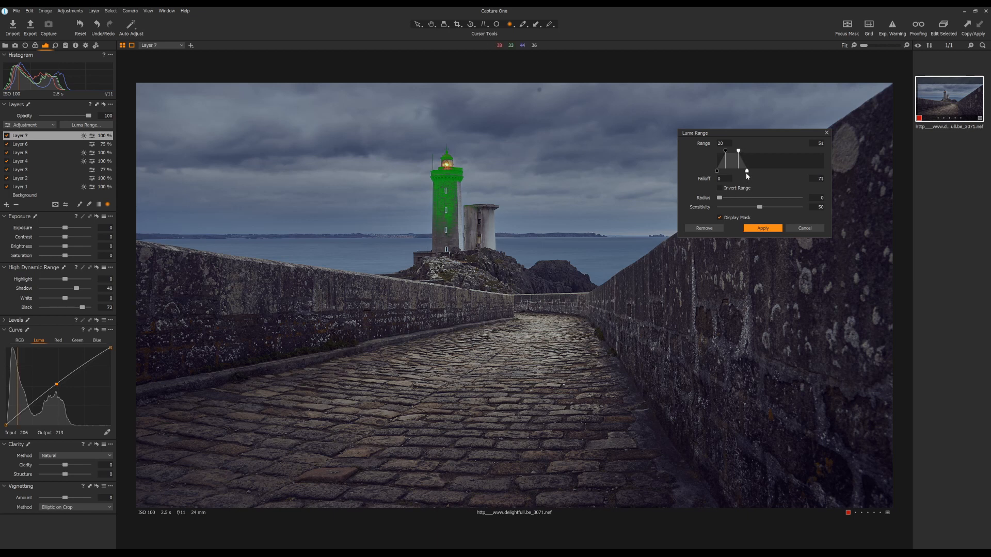
drag(747, 176, 737, 151)
click(762, 228)
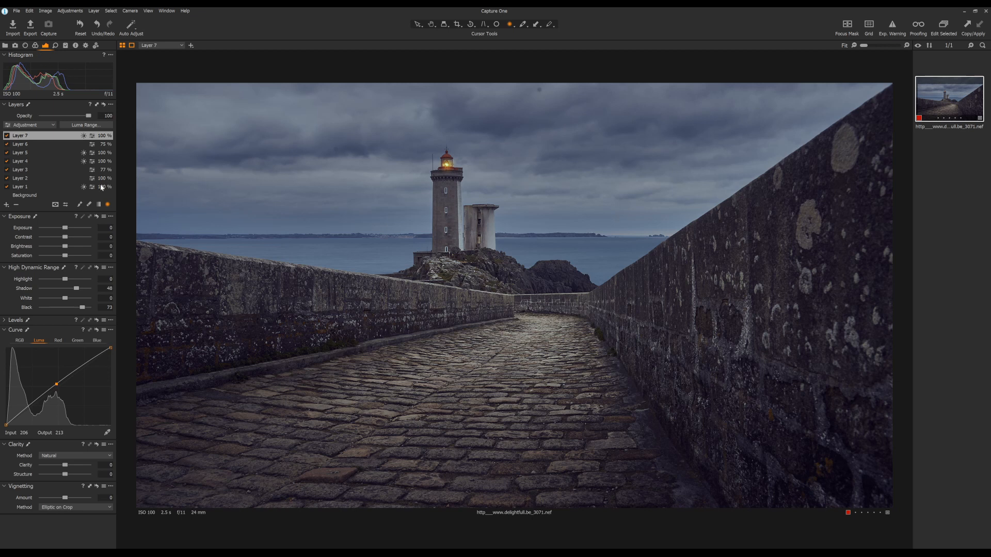
- Warm the lighthouse layer with a slightly higher Kelvin value and compare the photo with the layer off and on
click(35, 44)
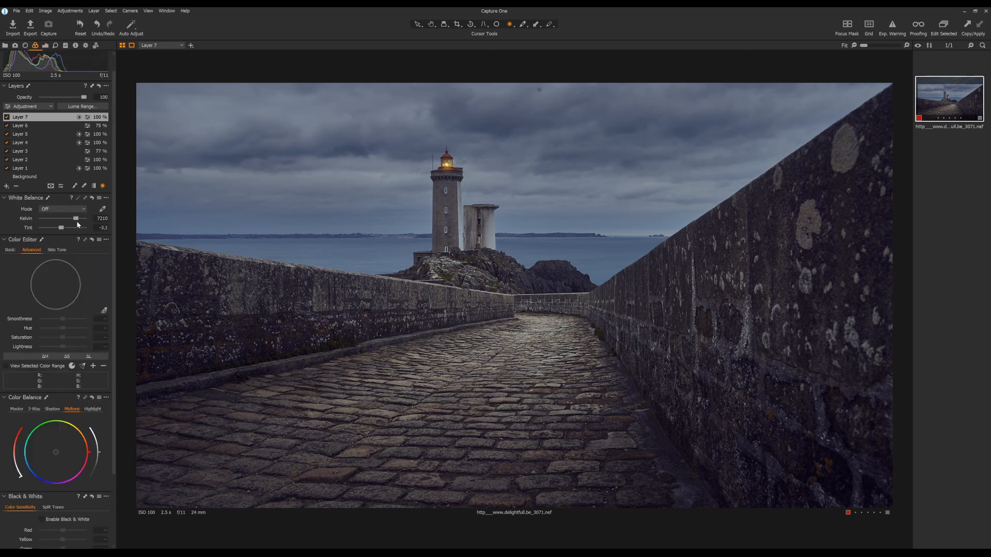
drag(77, 219, 78, 219)
drag(80, 219, 79, 221)
click(8, 118)
click(7, 118)
- Add a heal layer and heal the dark spot near the sky's upper edge, sampling from clean sky just left of it
click(35, 177)
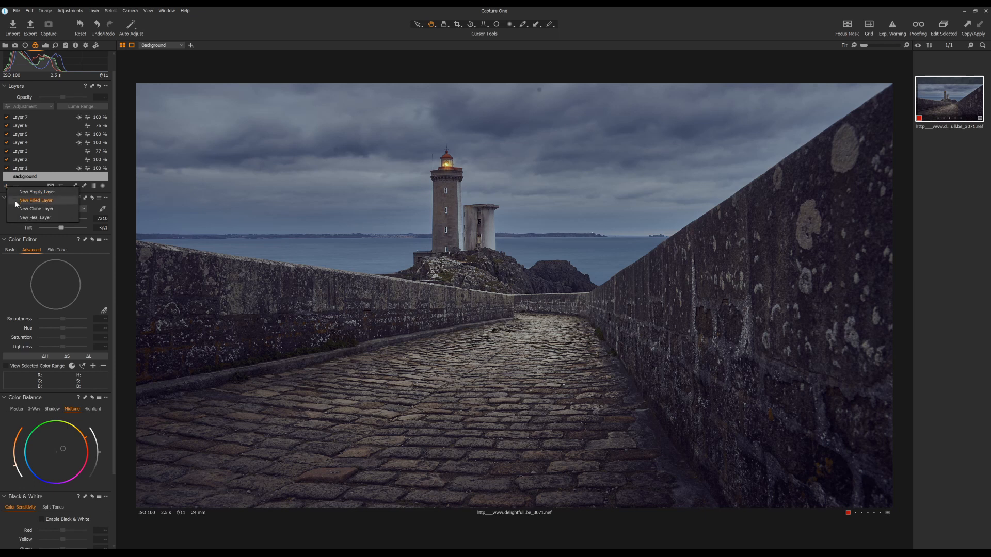
click(21, 218)
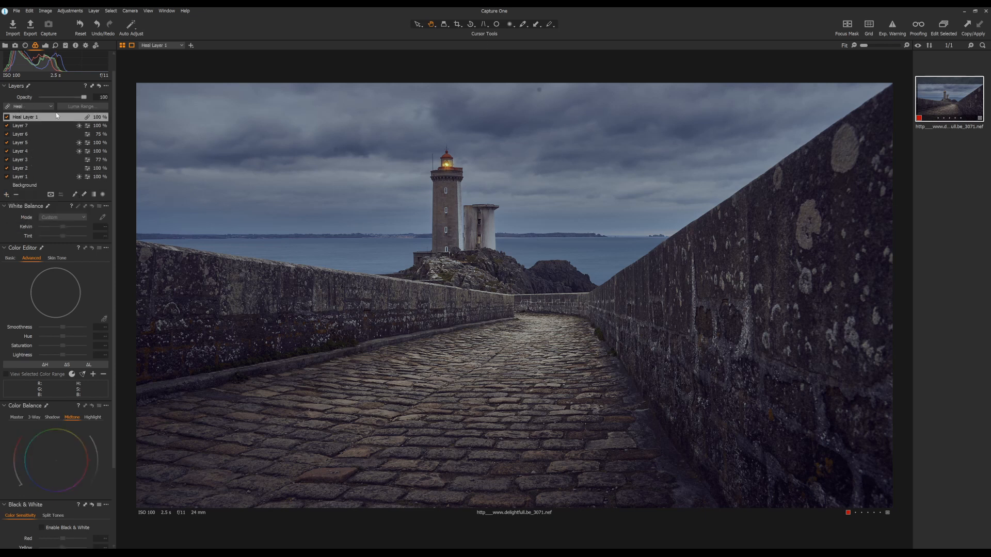
click(75, 195)
click(540, 90)
drag(501, 132, 502, 93)
- Heal three more spots in the sky left of the lighthouse and compare the photo with the heal layer off and on
click(337, 149)
click(269, 214)
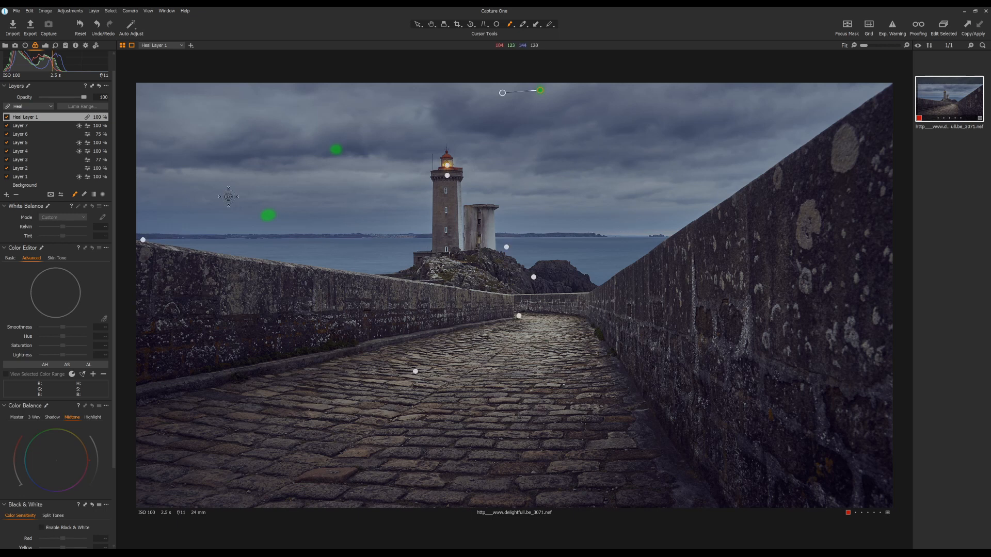
click(151, 105)
click(431, 24)
click(8, 118)
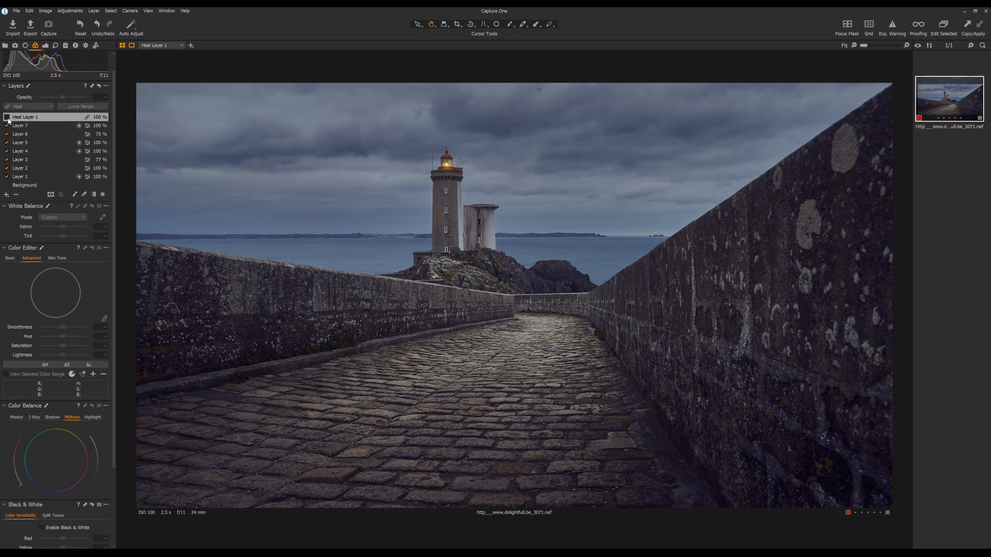
click(8, 118)
- Try a Vignetting amount of -1.44 on the background
click(44, 186)
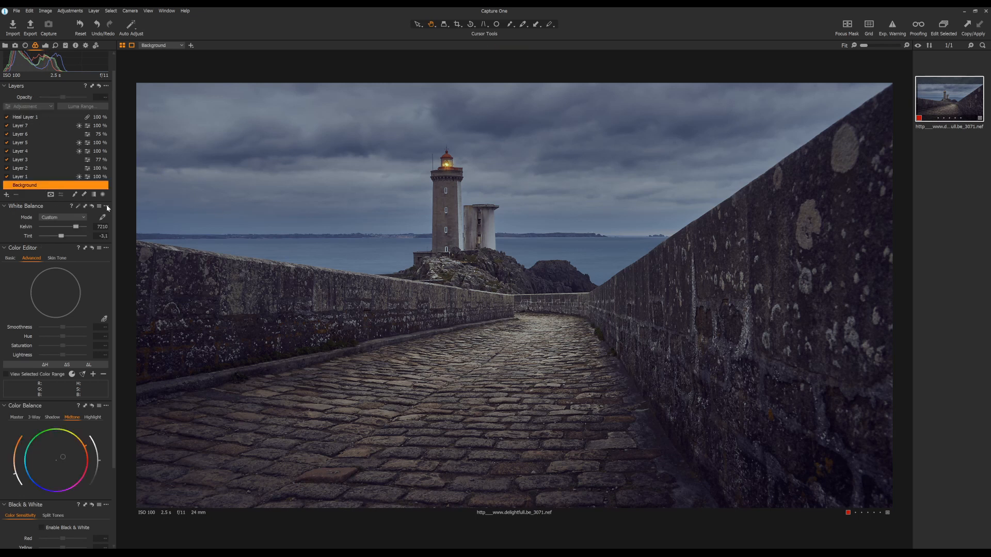
click(46, 45)
drag(65, 506, 57, 506)
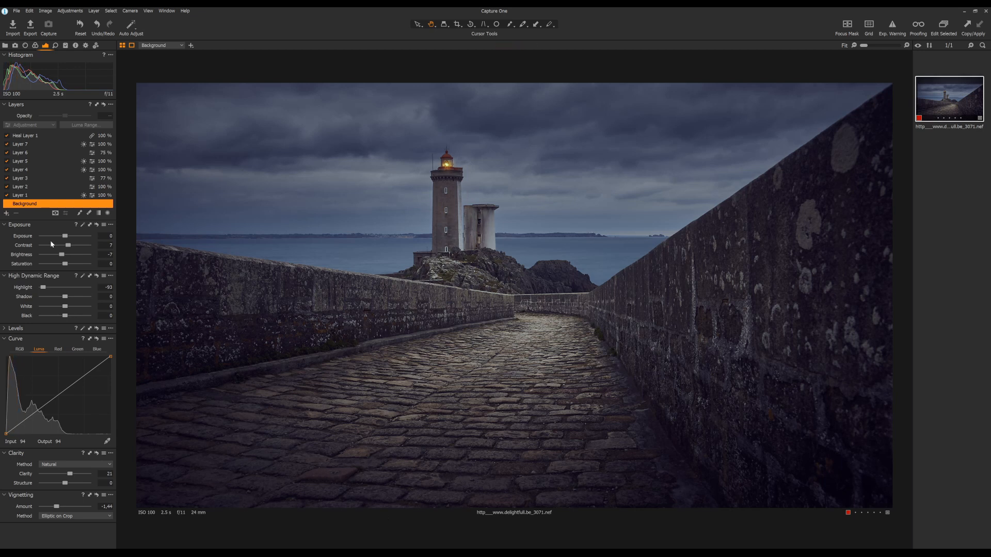
- Try a different shadow tint in the background's Color Balance and undo the recent adjustments
click(35, 45)
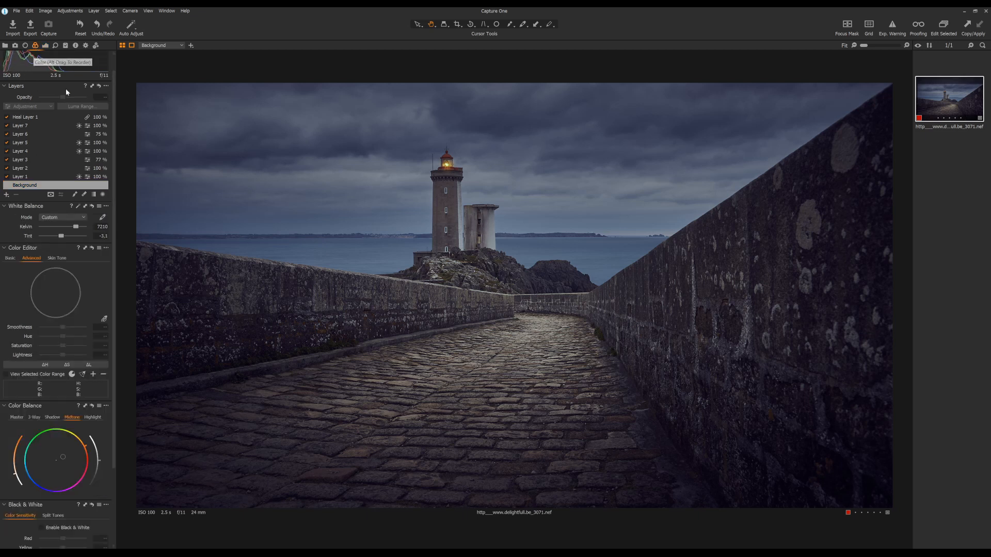
click(57, 418)
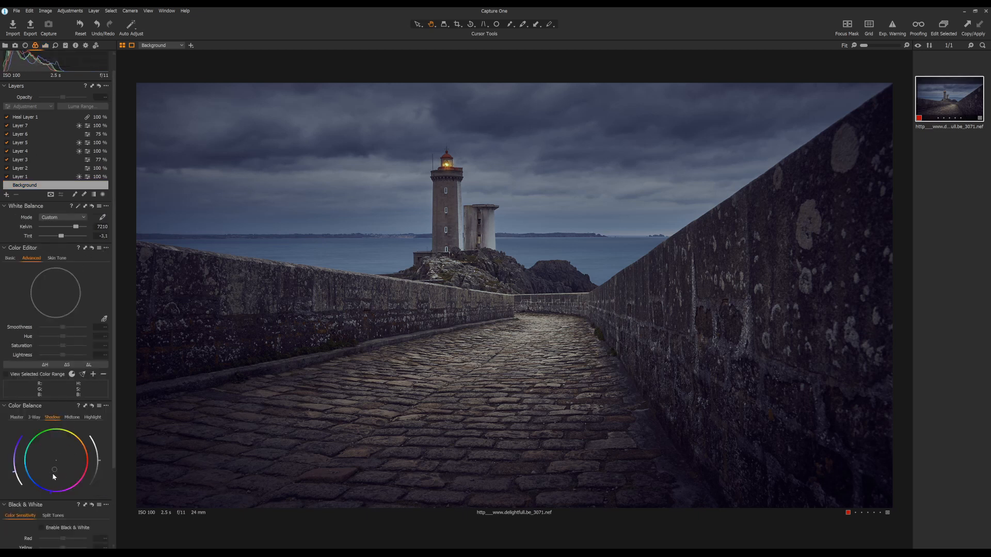
drag(57, 474, 56, 475)
key(ctrl+z)
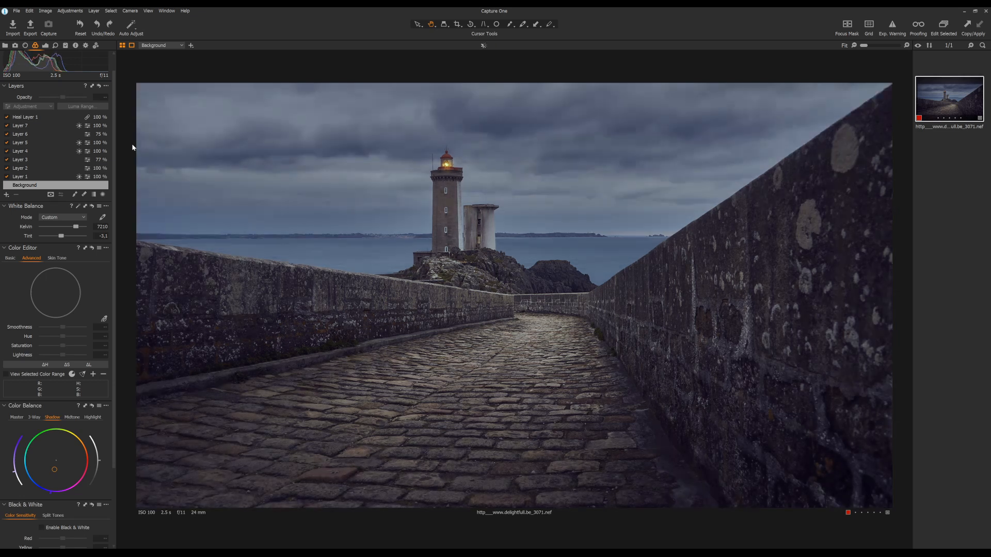
- Set the background's Vignetting amount to -1.01 and Structure to 15
click(46, 45)
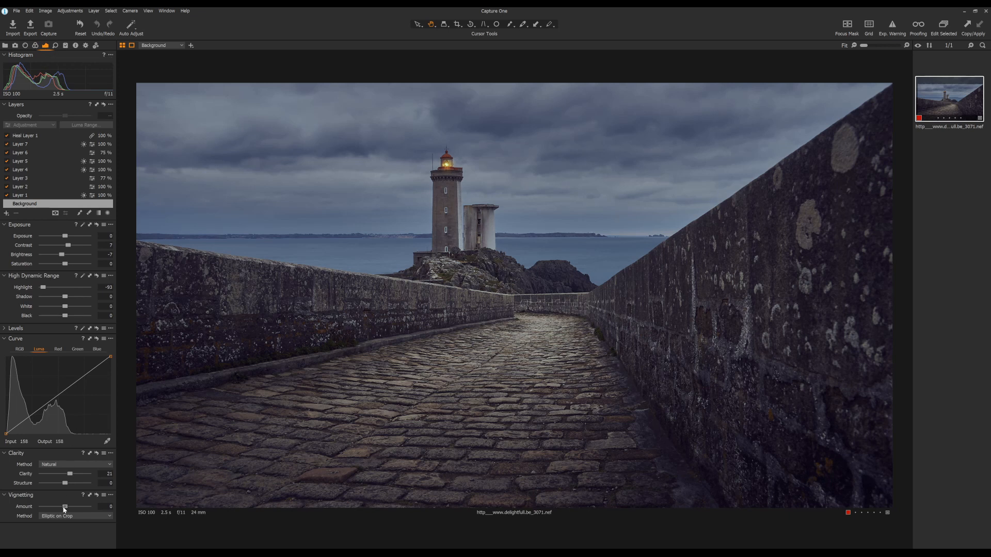
drag(63, 508, 58, 513)
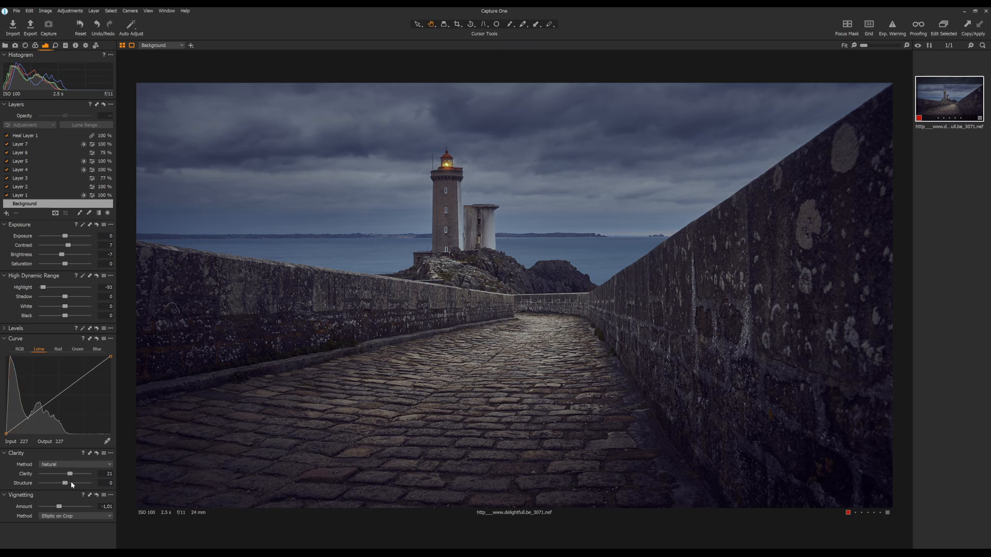
drag(71, 484, 70, 486)
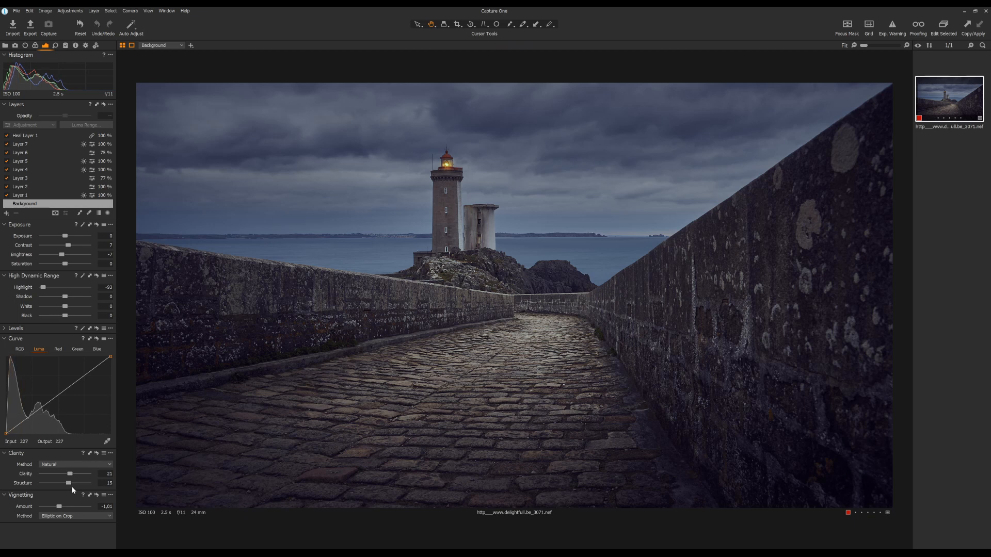